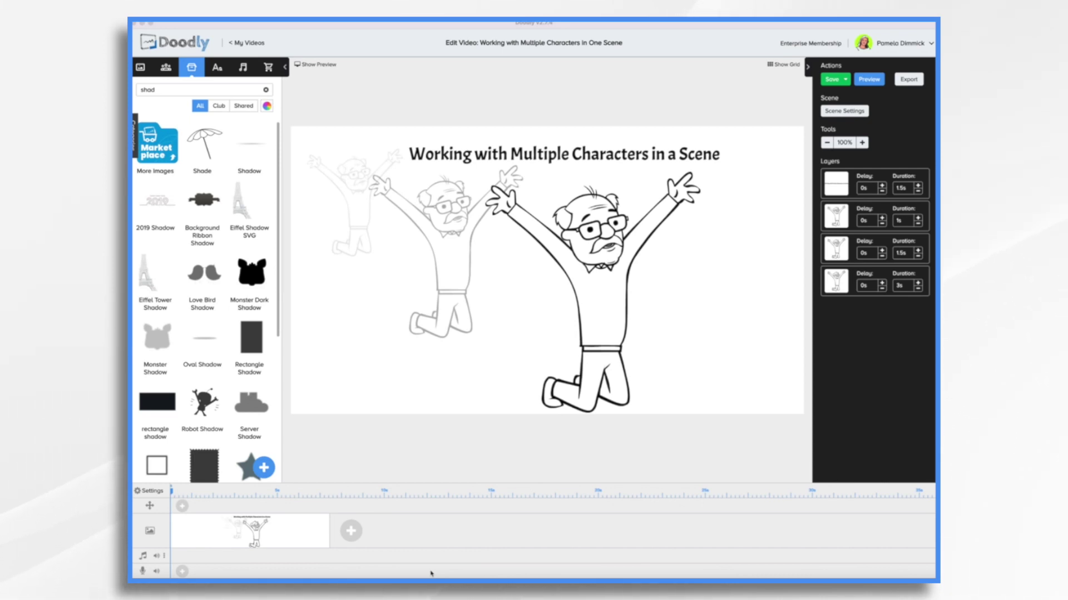
# Step: Save the 'Working with Multiple Characters in a Scene' scene of three jumping old men
pyautogui.press('super+s')
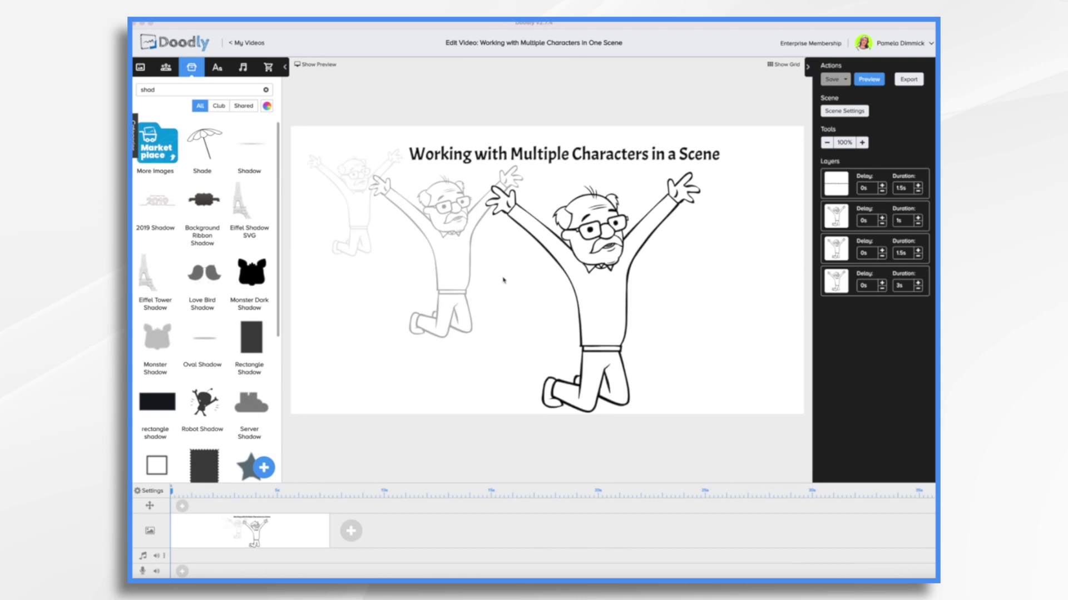
# Step: Add a new scene and place Luciana, Yuki and Aya casual-wear characters side by side
pyautogui.click(350, 532)
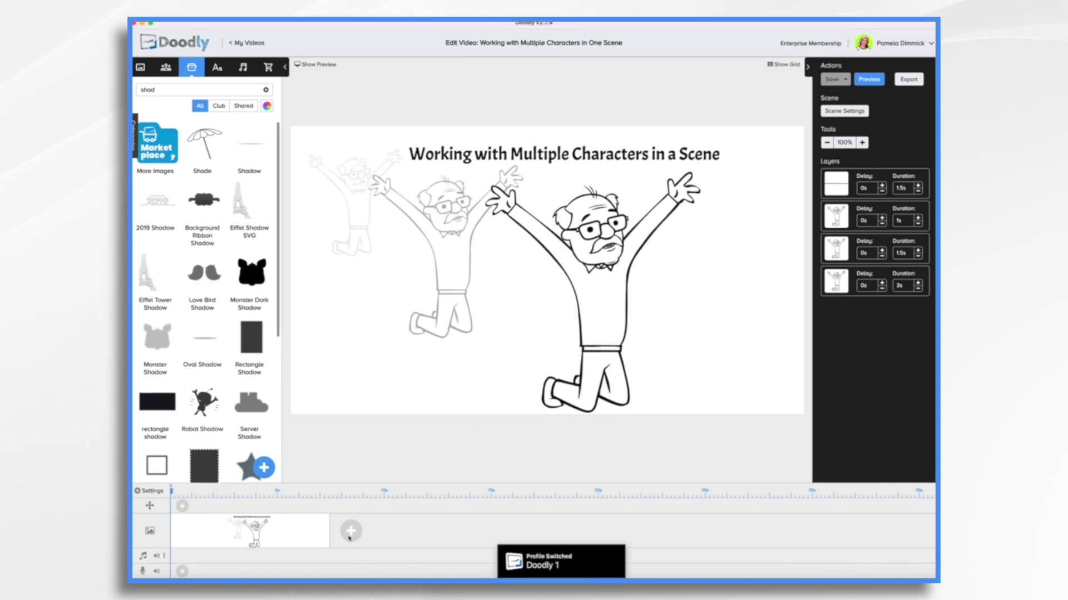
pyautogui.click(165, 68)
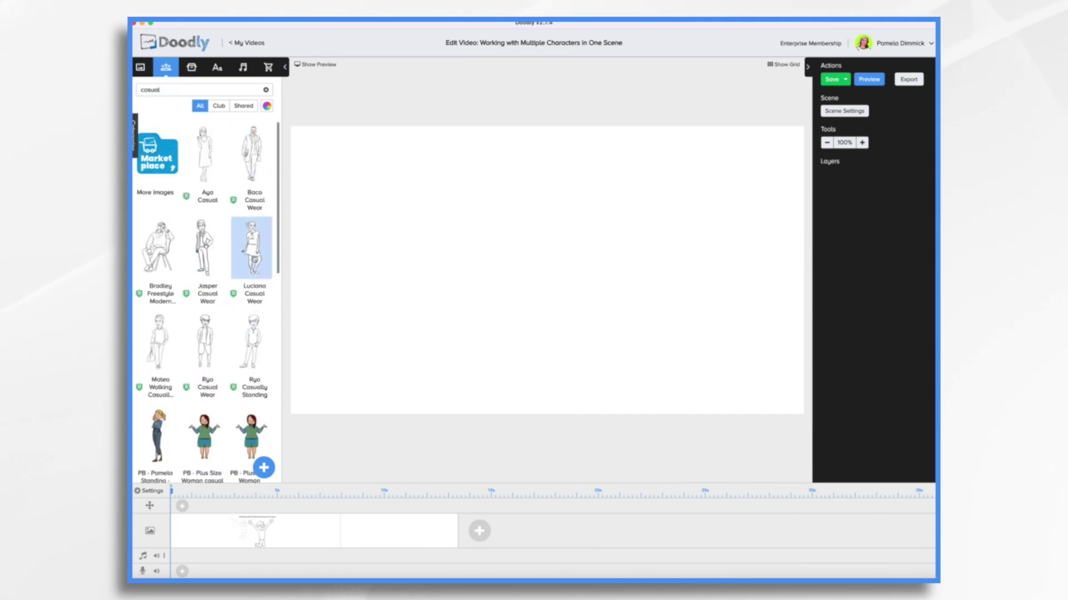
pyautogui.moveTo(253, 249)
pyautogui.mouseDown()
pyautogui.moveTo(420, 250)
pyautogui.moveTo(389, 251)
pyautogui.mouseUp()
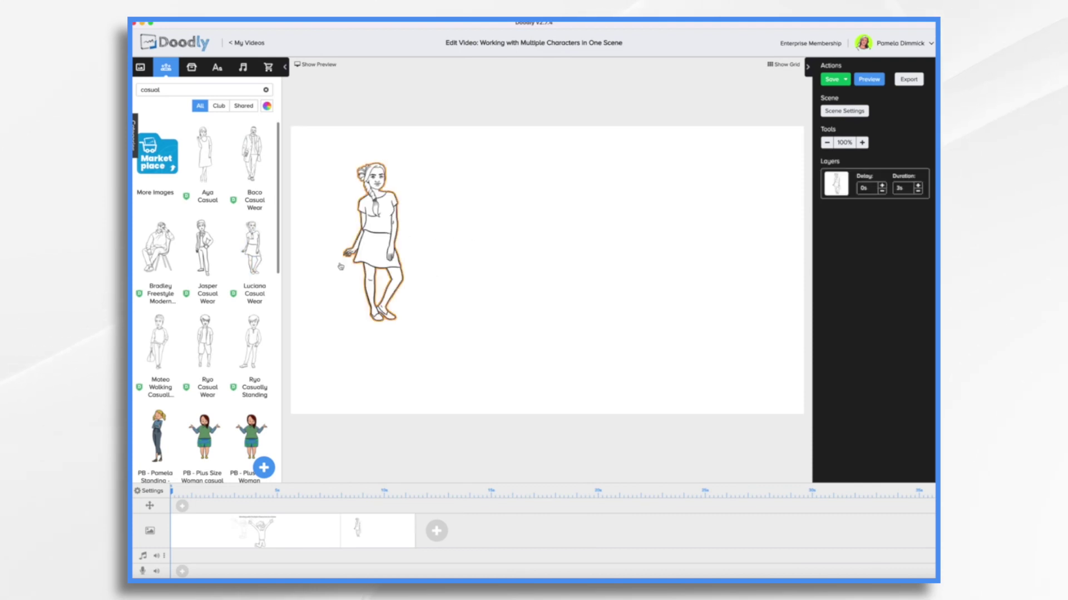
pyautogui.scroll(-10, 254, 380)
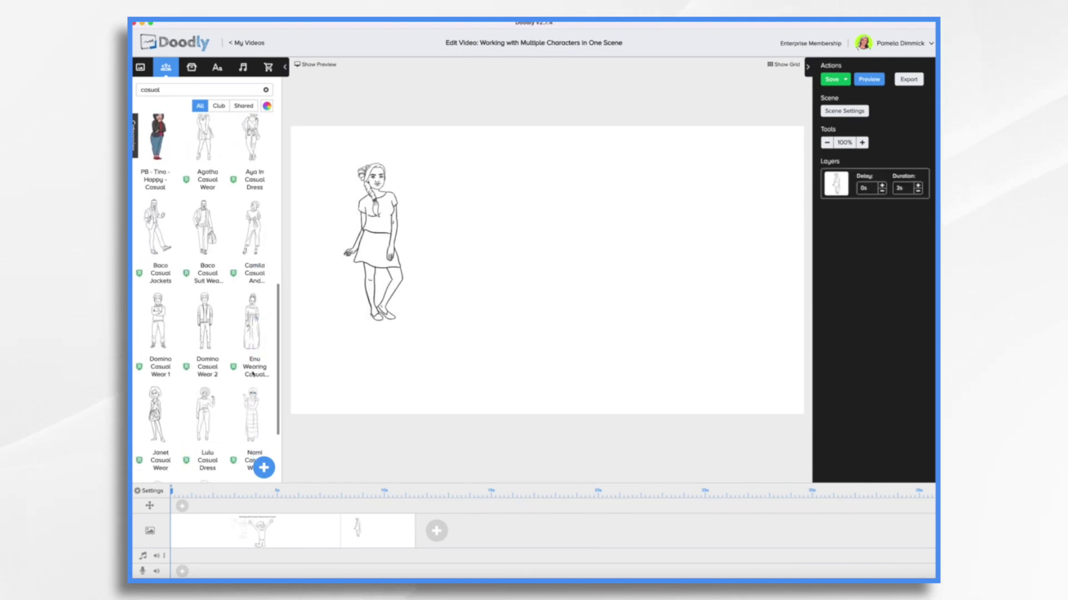
pyautogui.scroll(-5, 253, 375)
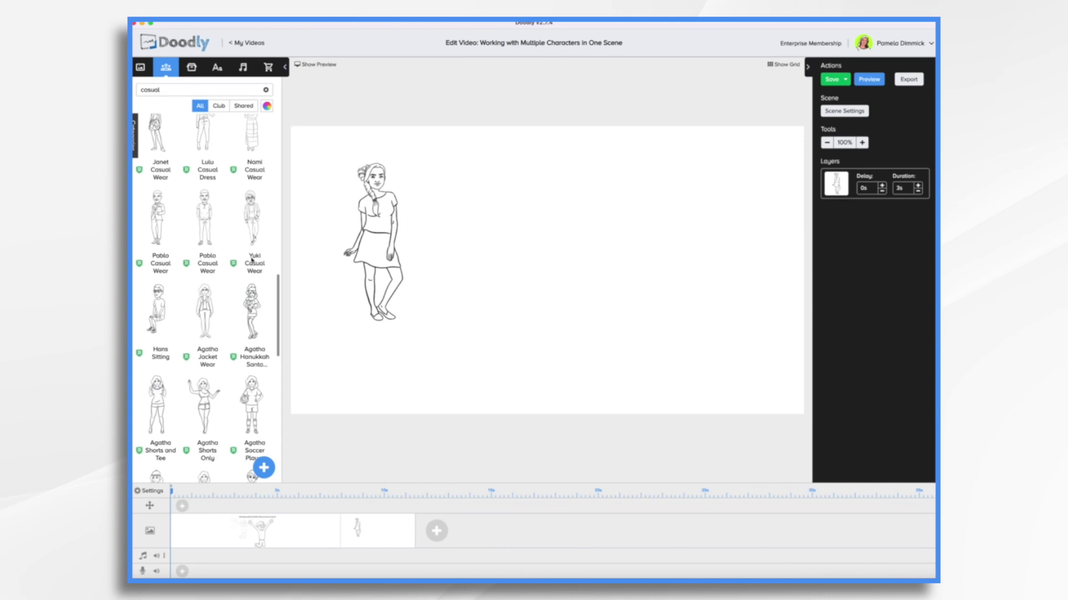
pyautogui.moveTo(251, 229); pyautogui.dragTo(449, 259)
pyautogui.scroll(-1, 233, 386)
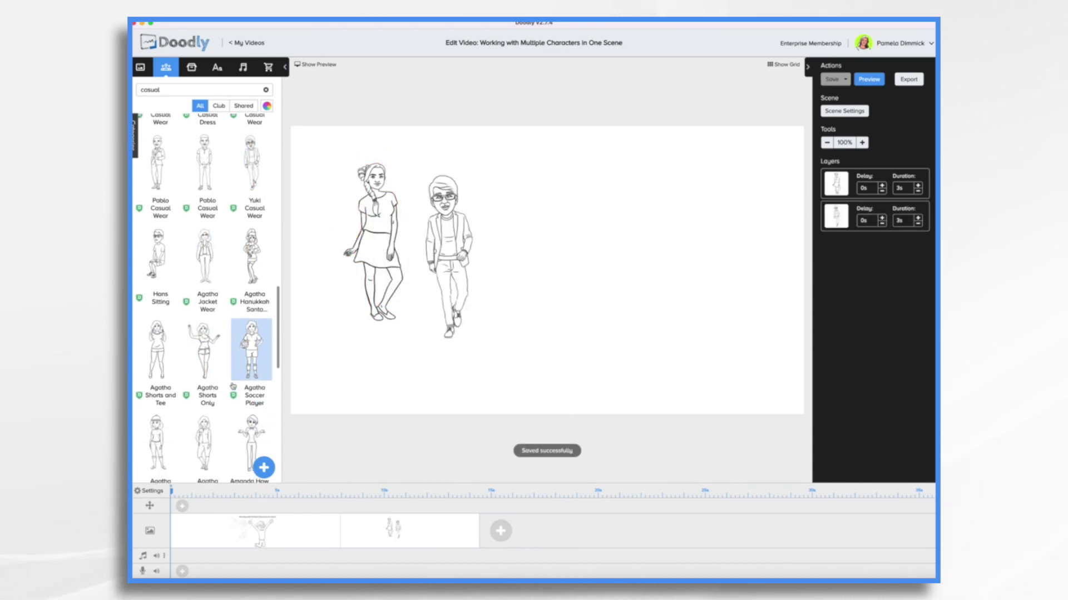
pyautogui.scroll(-6, 233, 386)
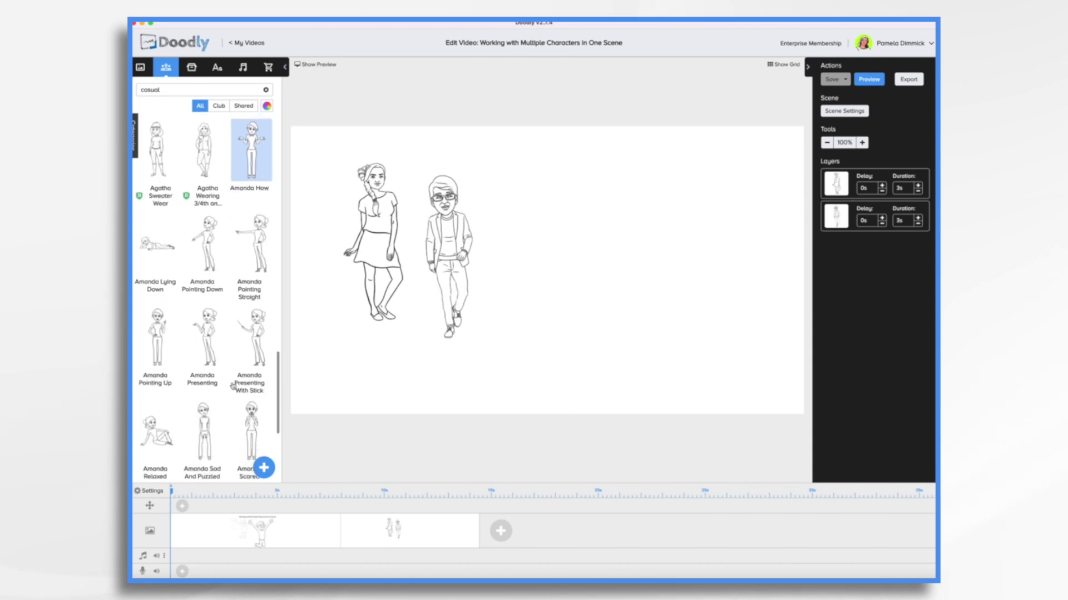
pyautogui.scroll(-15, 233, 386)
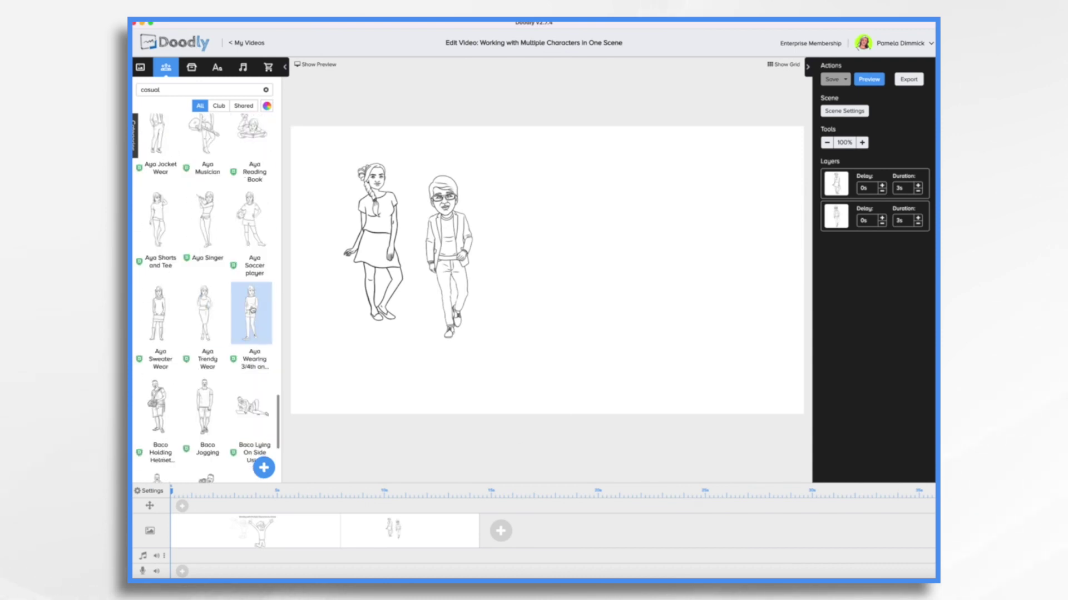
pyautogui.moveTo(251, 311)
pyautogui.mouseDown()
pyautogui.moveTo(584, 292)
pyautogui.moveTo(512, 250)
pyautogui.mouseUp()
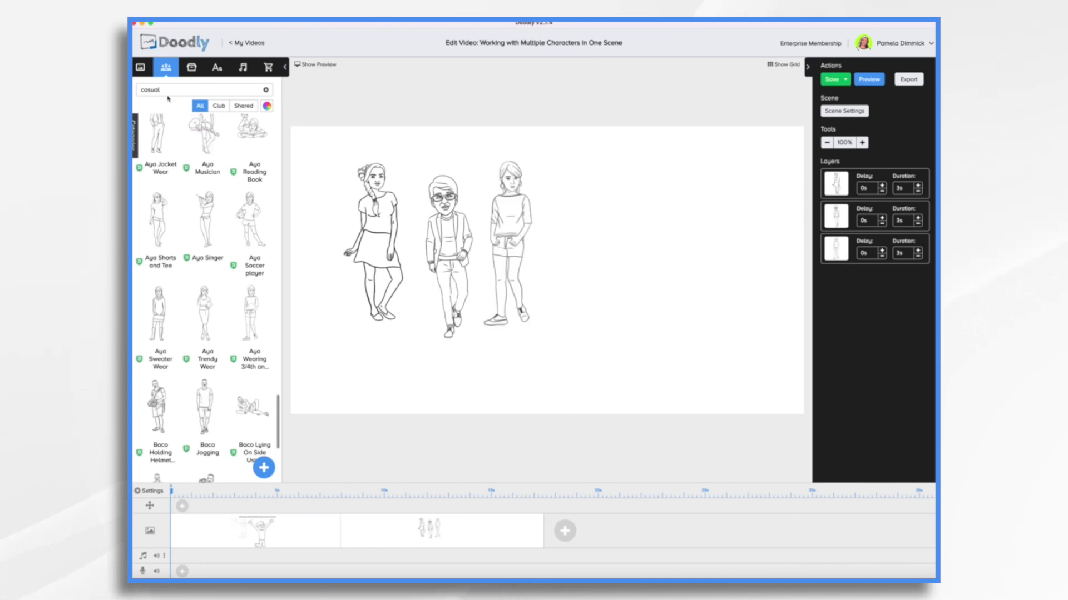
# Step: Add the seated Bradley character at right and enlarge him to fill that side
pyautogui.press('BackSpace')
pyautogui.press('BackSpace')
pyautogui.press('BackSpace')
pyautogui.press('BackSpace')
pyautogui.press('BackSpace')
pyautogui.press('BackSpace')
pyautogui.write('sitting')
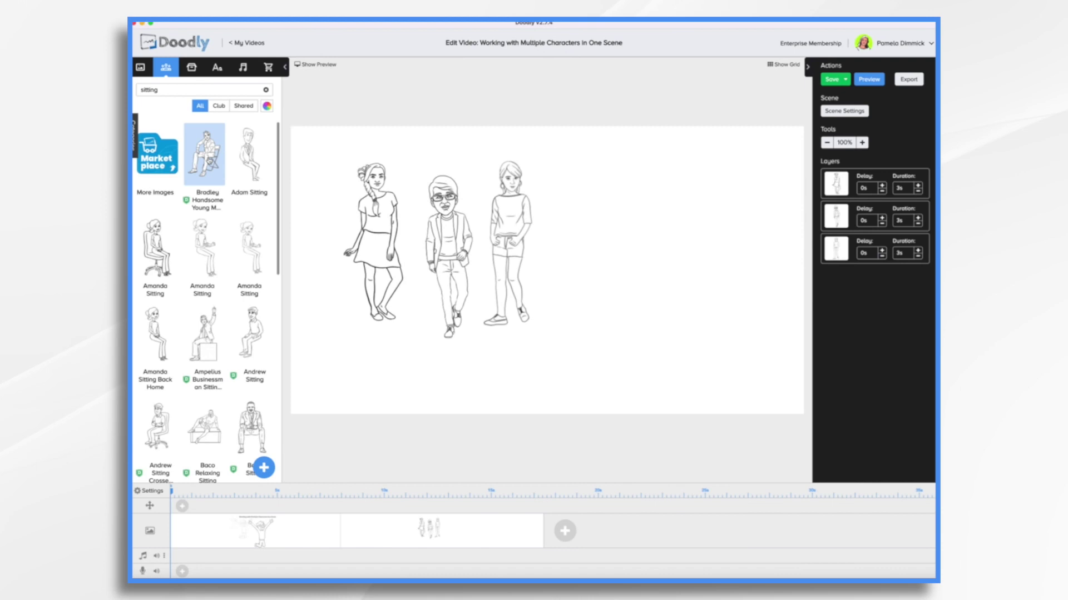
pyautogui.moveTo(207, 159); pyautogui.dragTo(688, 260)
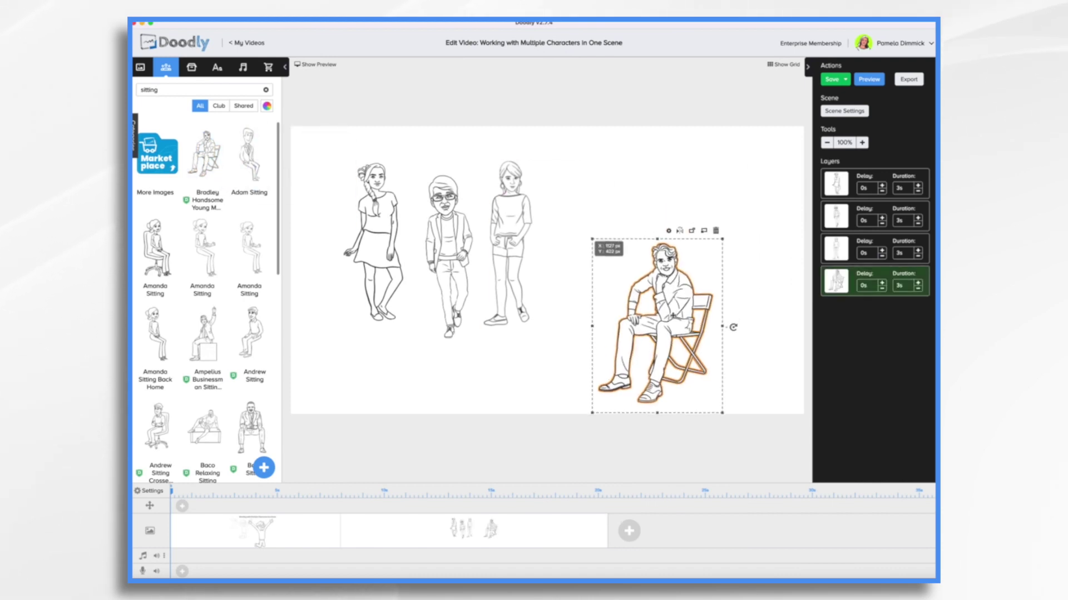
pyautogui.moveTo(722, 241); pyautogui.dragTo(791, 147)
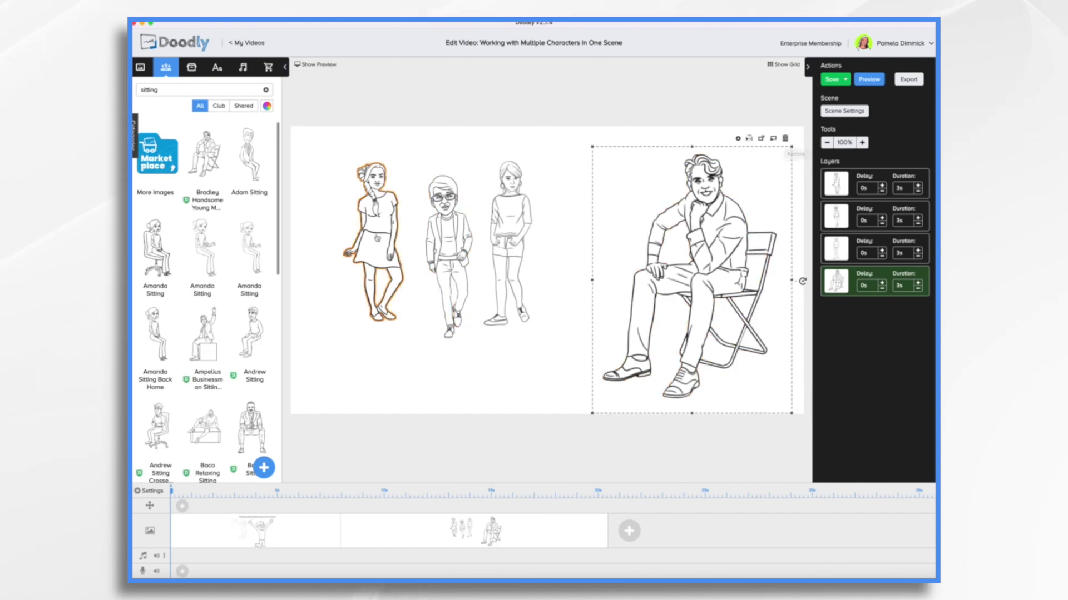
# Step: Regroup the standing figures, moving the third woman beside the seated man
pyautogui.click(377, 233)
pyautogui.moveTo(377, 233); pyautogui.dragTo(362, 246)
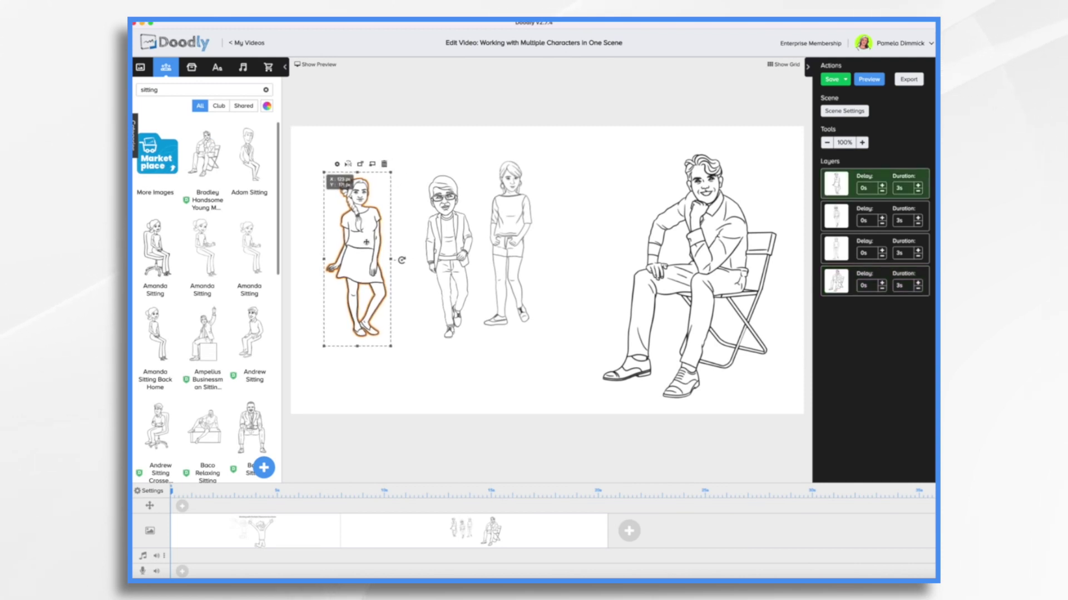
pyautogui.moveTo(457, 253); pyautogui.dragTo(425, 246)
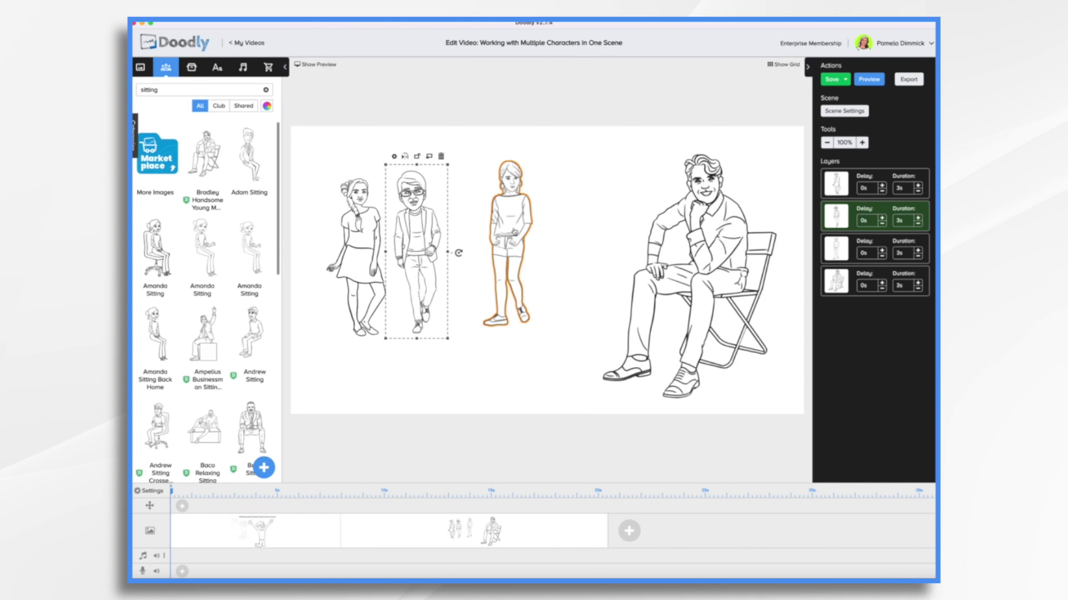
pyautogui.moveTo(511, 231); pyautogui.dragTo(763, 220)
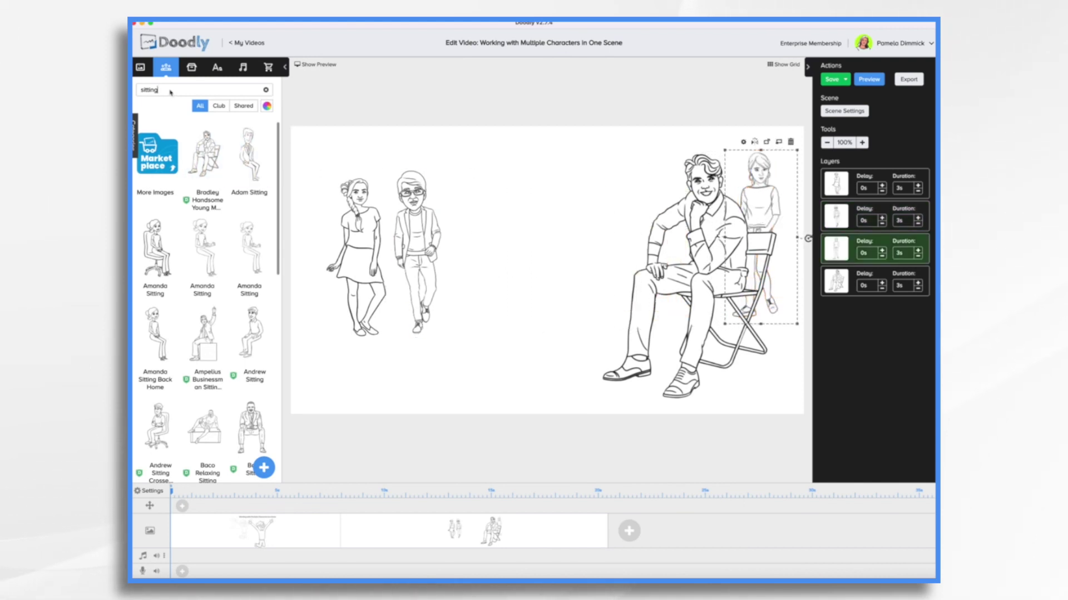
# Step: Add the Baco Casual Wear man mid-canvas, shrink him and nudge him into place
pyautogui.press('BackSpace')
pyautogui.press('BackSpace')
pyautogui.press('BackSpace')
pyautogui.press('BackSpace')
pyautogui.press('BackSpace')
pyautogui.write('cosu')
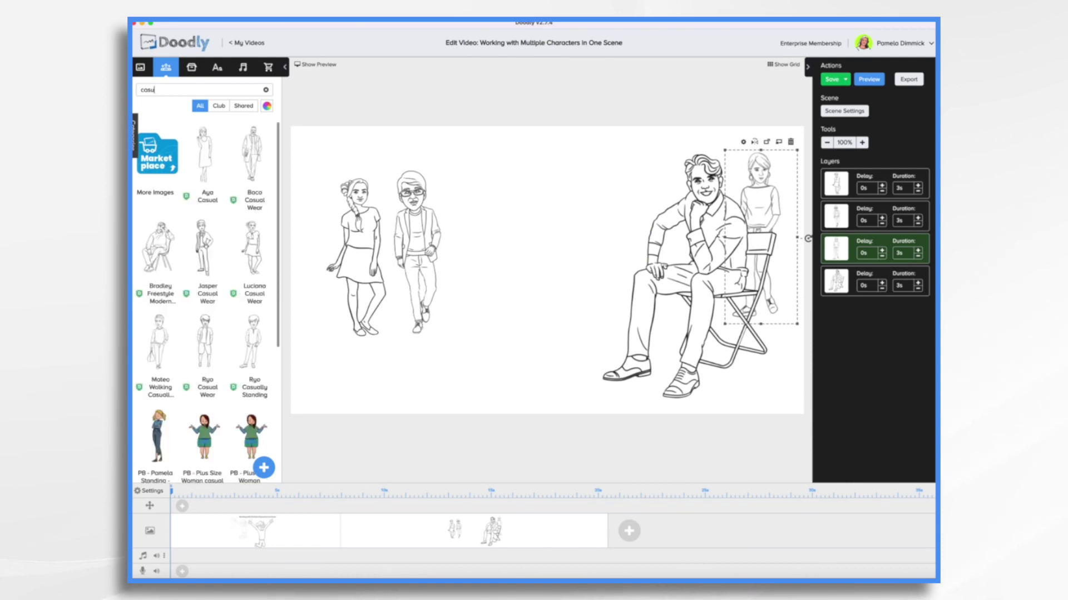
pyautogui.moveTo(251, 156); pyautogui.dragTo(527, 228)
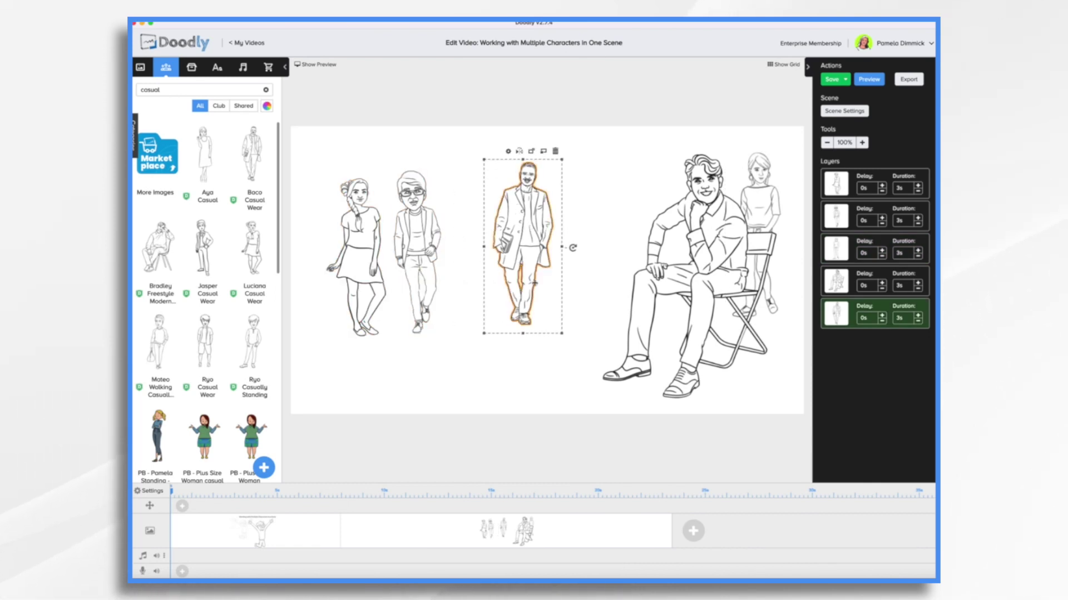
pyautogui.moveTo(561, 334); pyautogui.dragTo(539, 284)
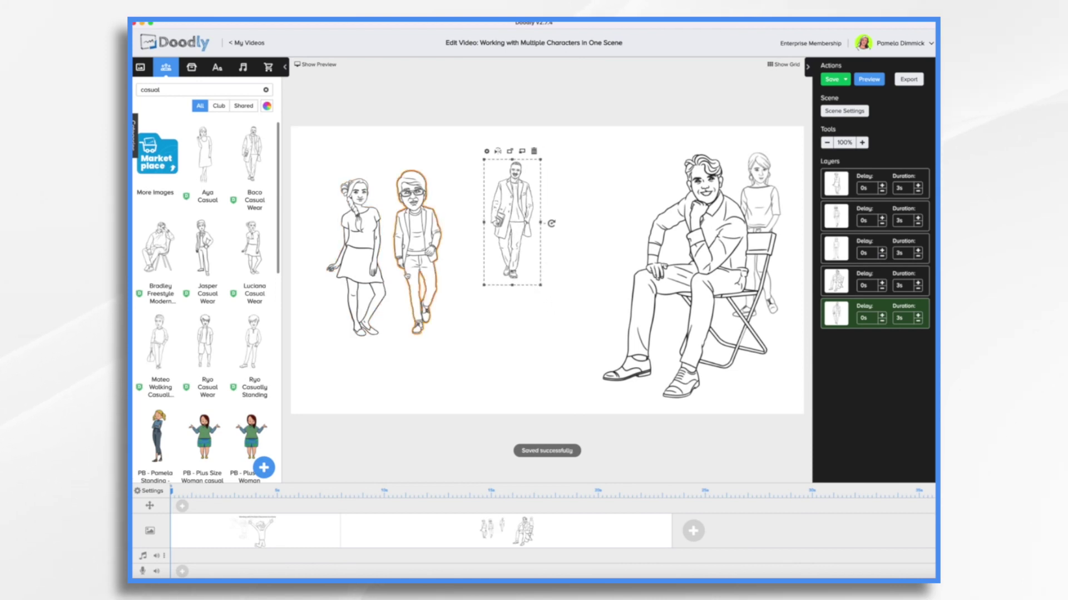
pyautogui.moveTo(519, 242); pyautogui.dragTo(509, 246)
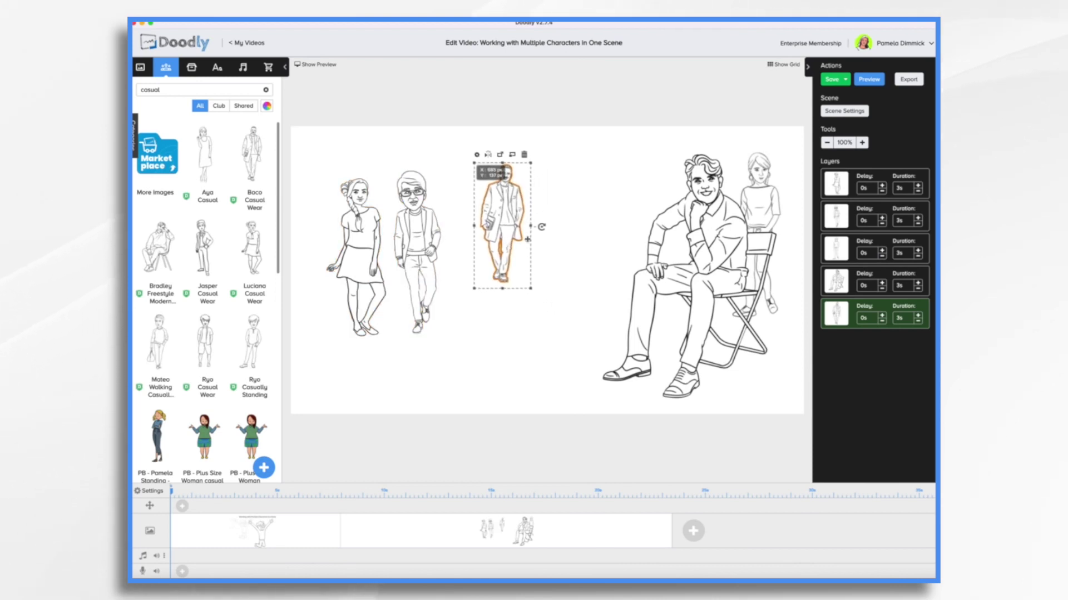
# Step: Scale down the woman standing behind the seated man
pyautogui.click(769, 195)
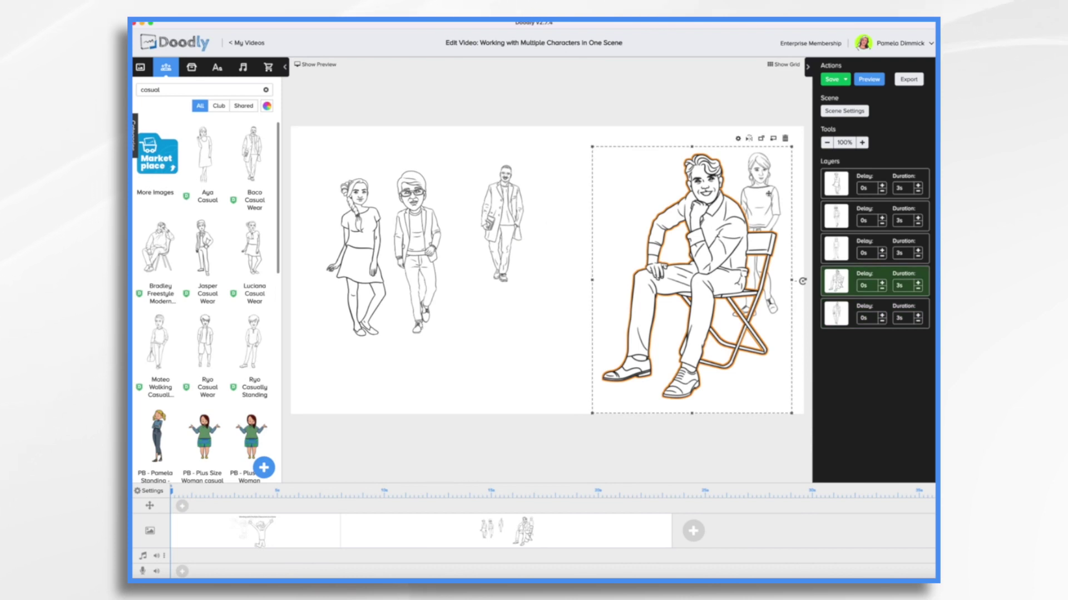
pyautogui.click(837, 251)
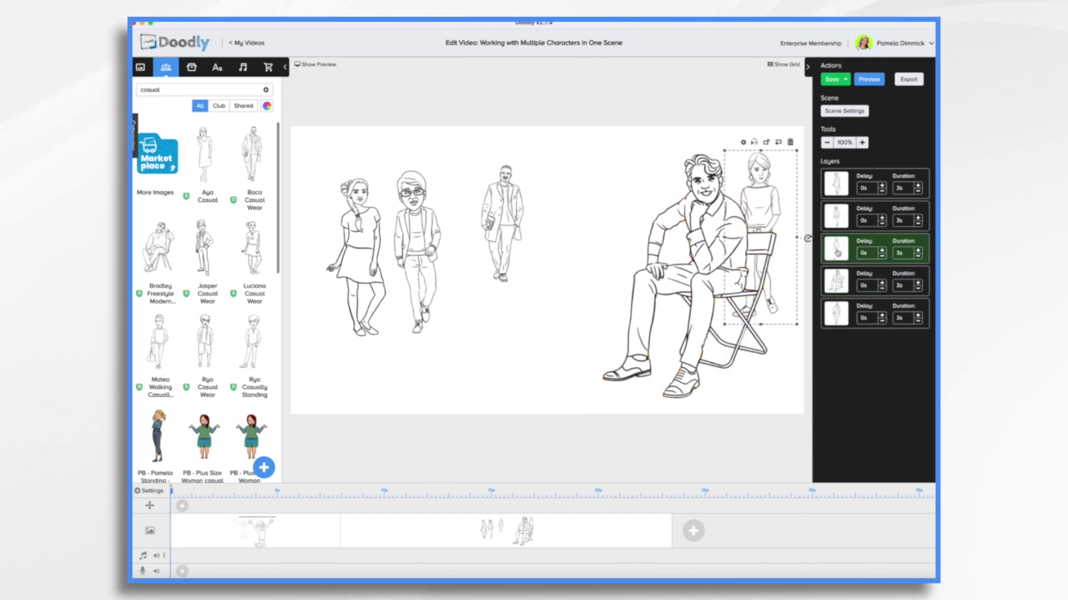
pyautogui.moveTo(797, 326); pyautogui.dragTo(788, 262)
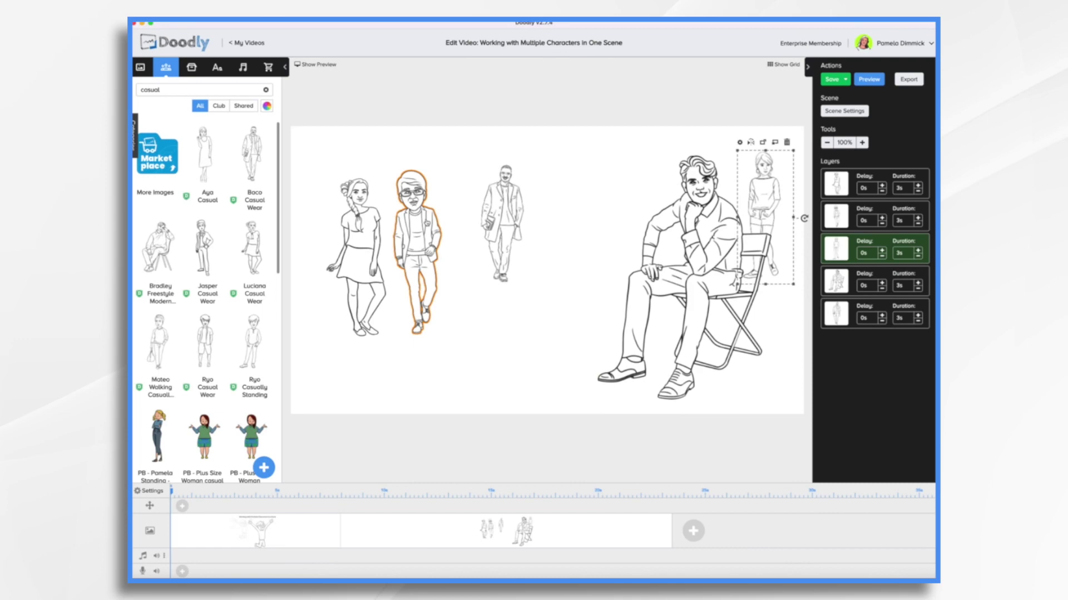
# Step: Set the man with glasses and the left woman to 60% opacity
pyautogui.click(416, 250)
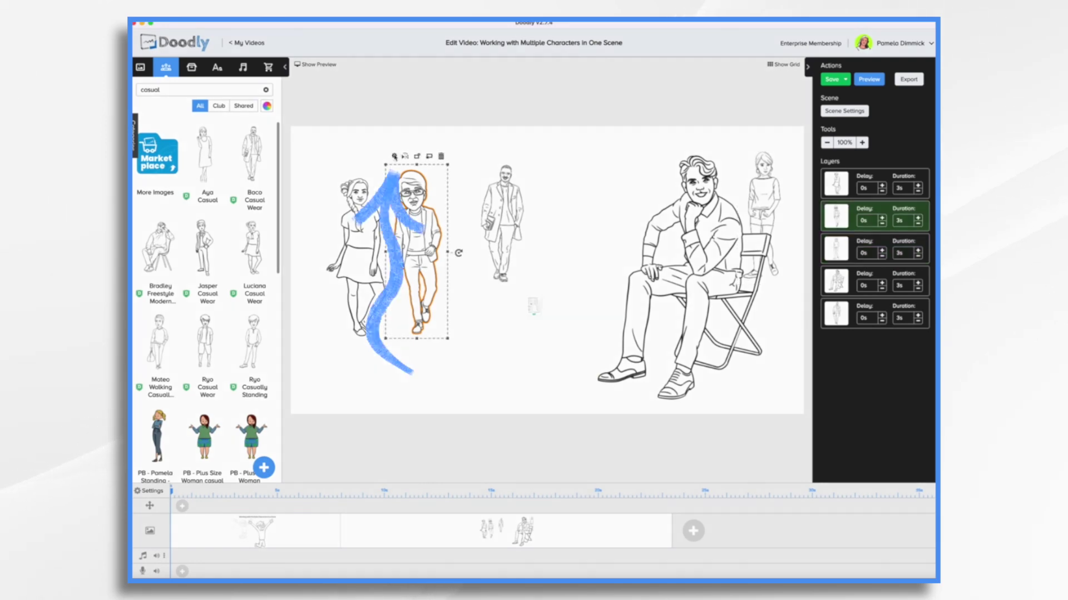
pyautogui.click(394, 156)
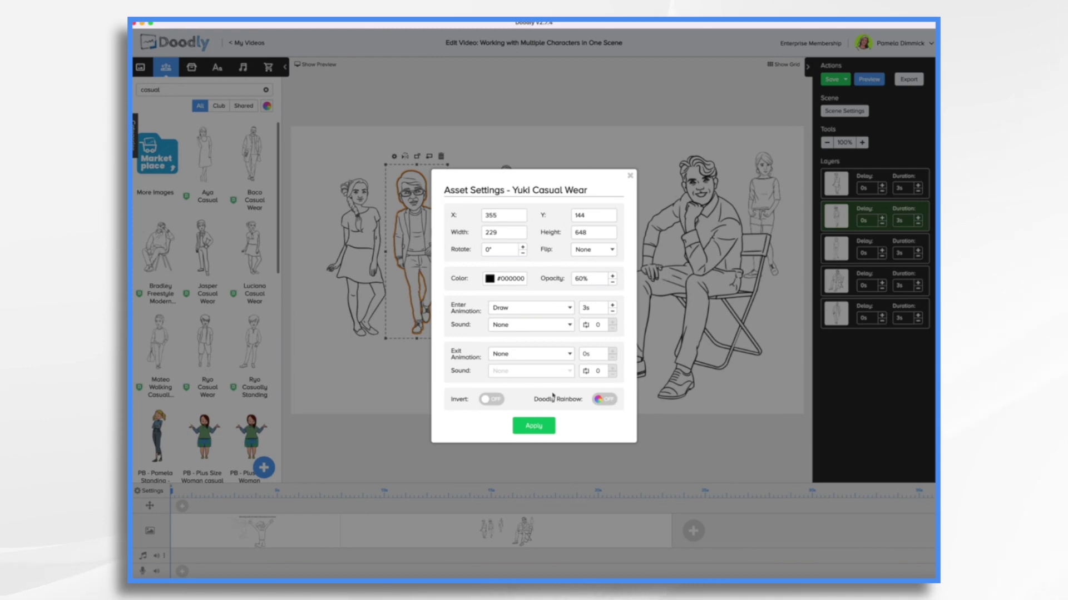
pyautogui.click(533, 425)
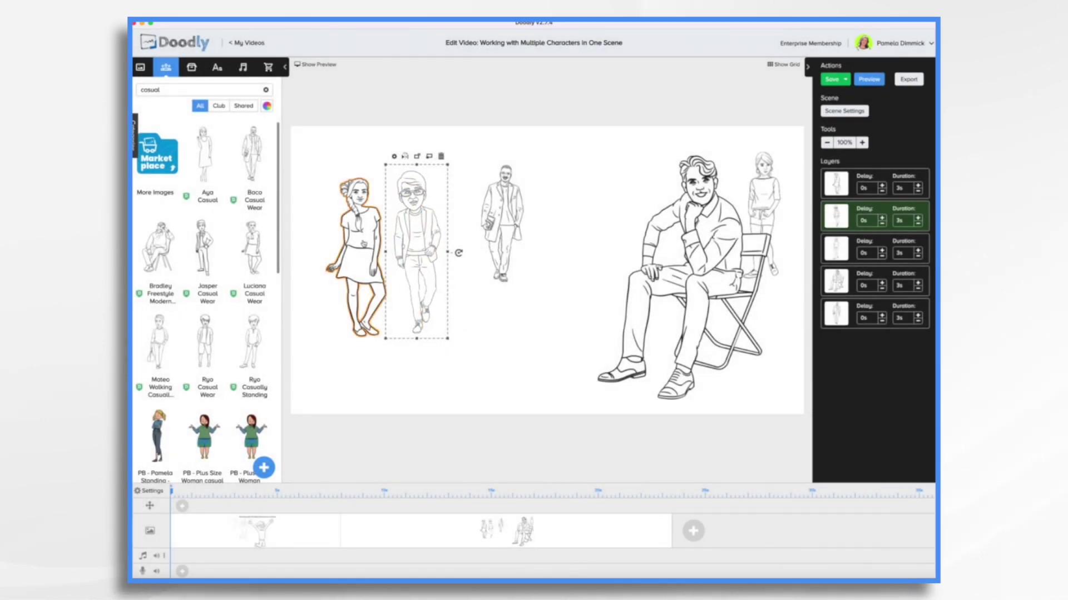
pyautogui.click(364, 243)
pyautogui.click(336, 165)
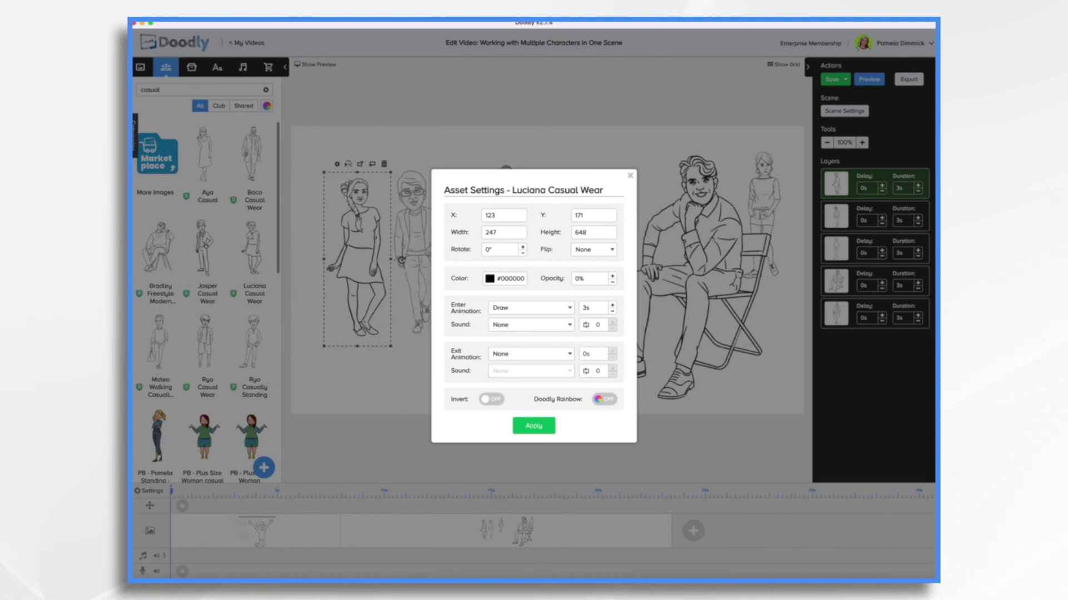
pyautogui.write('6')
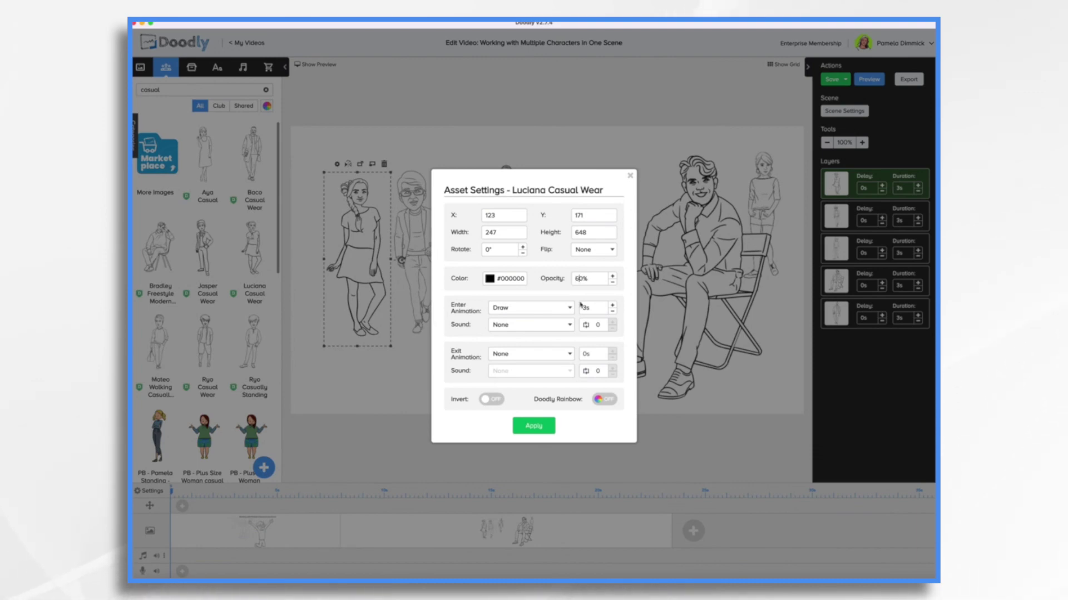
pyautogui.click(533, 426)
# Step: Fade the small coat-wearing man and the woman behind the chair to 40% opacity
pyautogui.click(502, 222)
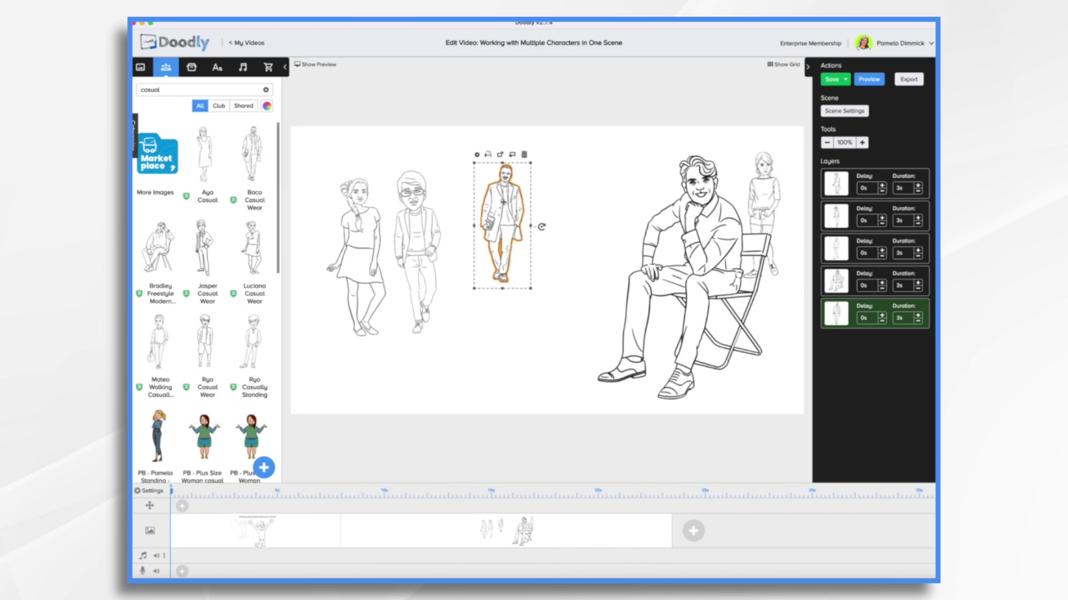
pyautogui.click(477, 155)
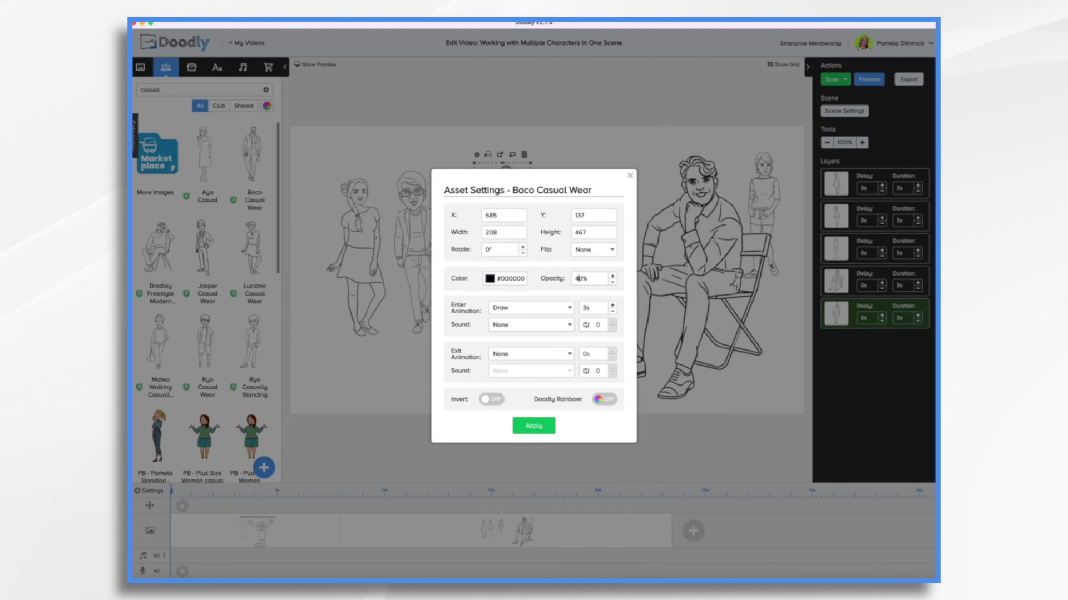
pyautogui.click(548, 427)
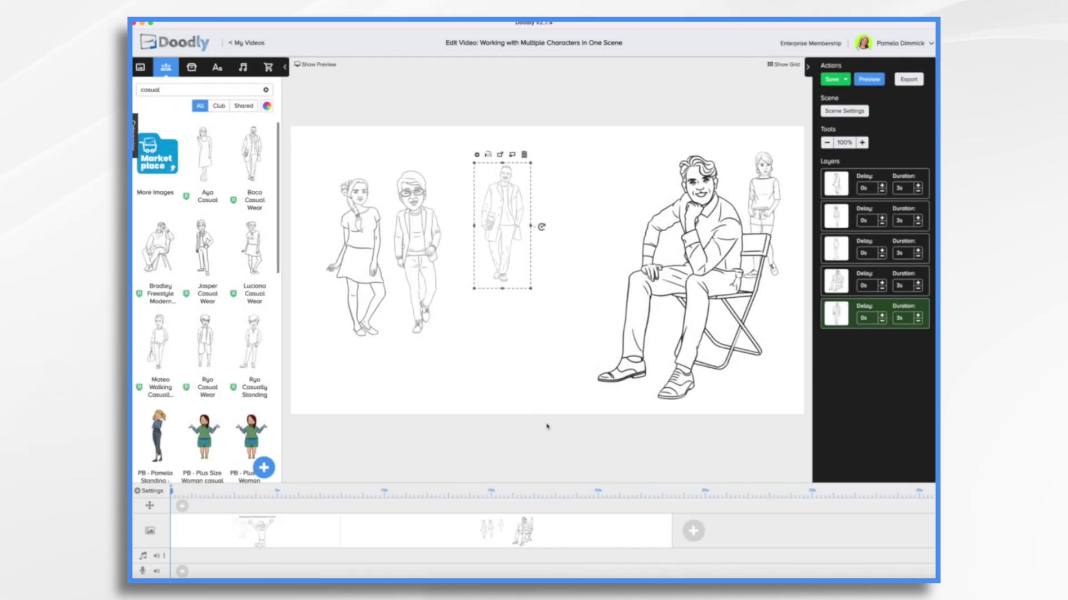
pyautogui.click(766, 195)
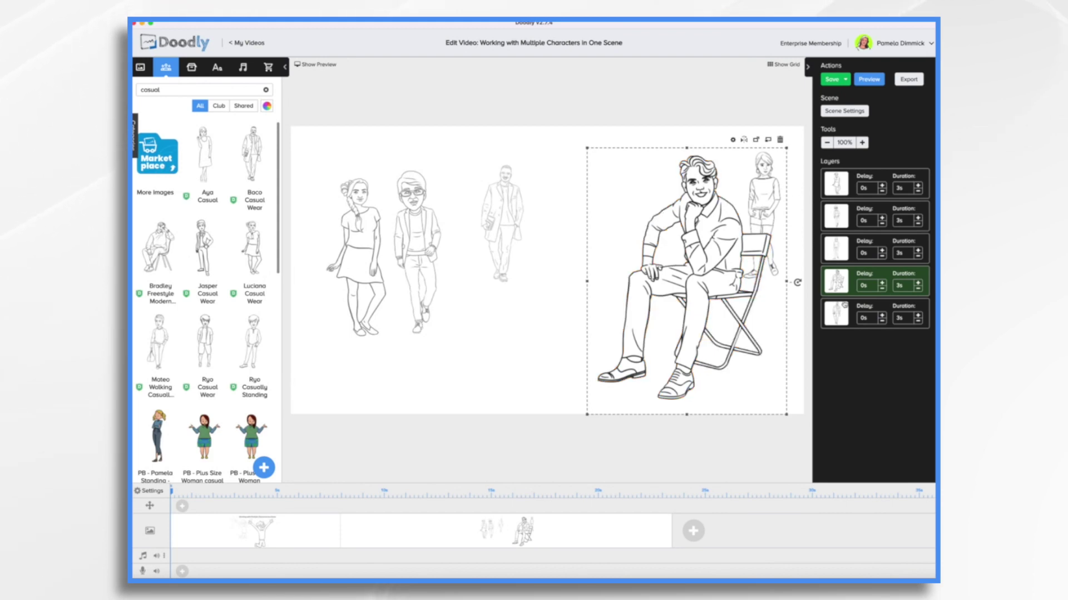
pyautogui.click(836, 248)
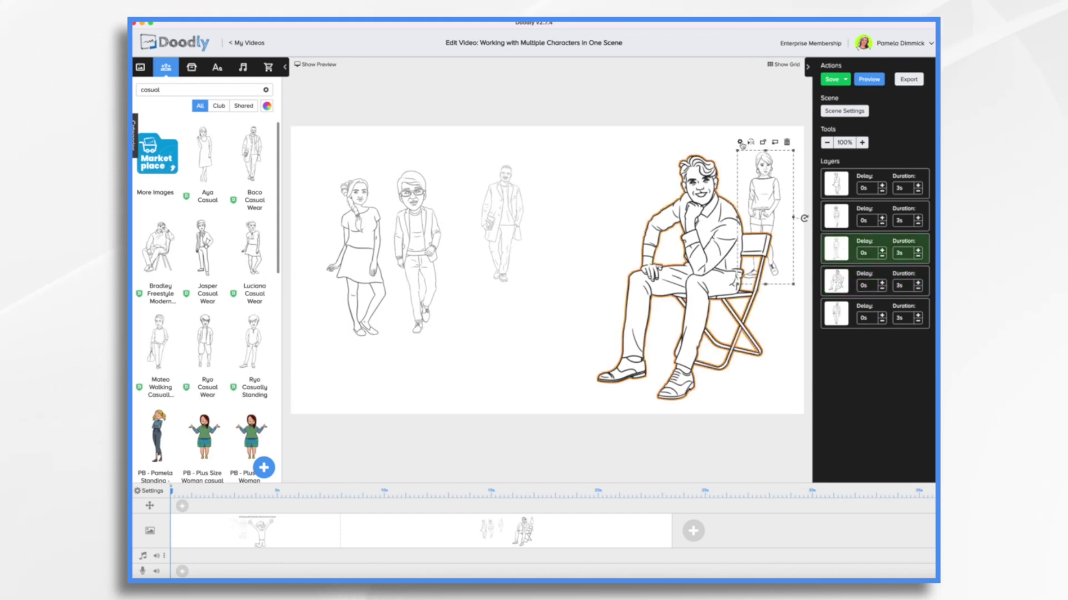
pyautogui.click(741, 143)
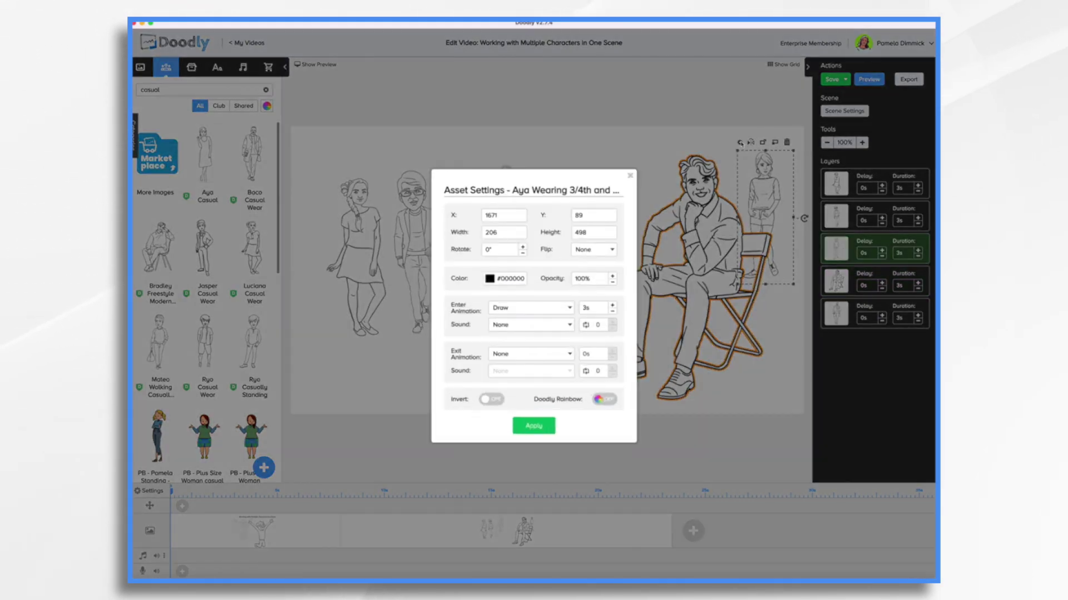
pyautogui.click(575, 279)
pyautogui.press('Delete')
pyautogui.press('Delete')
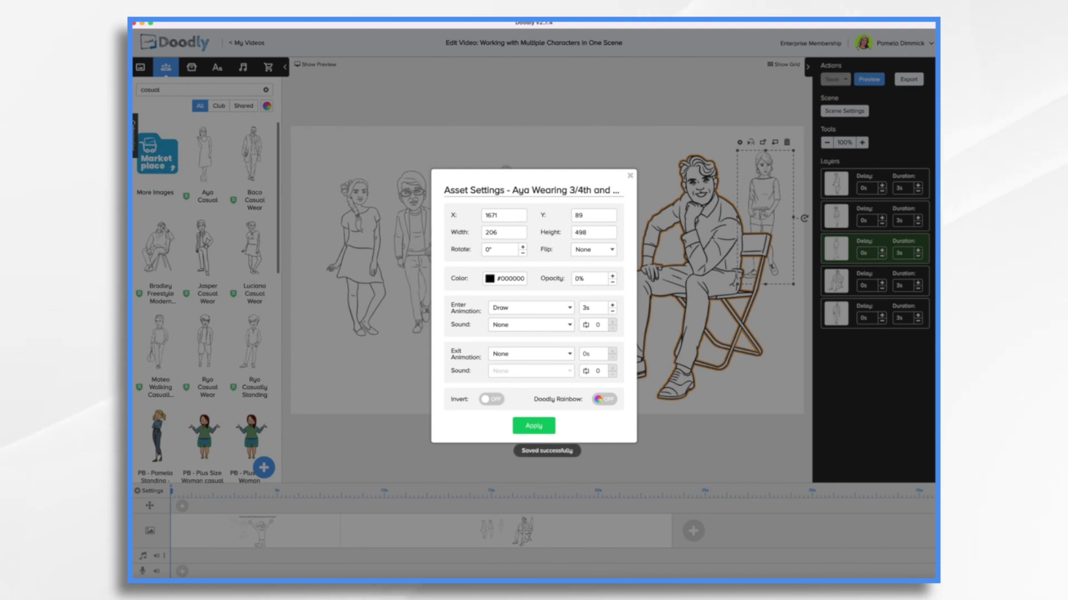
pyautogui.click(534, 426)
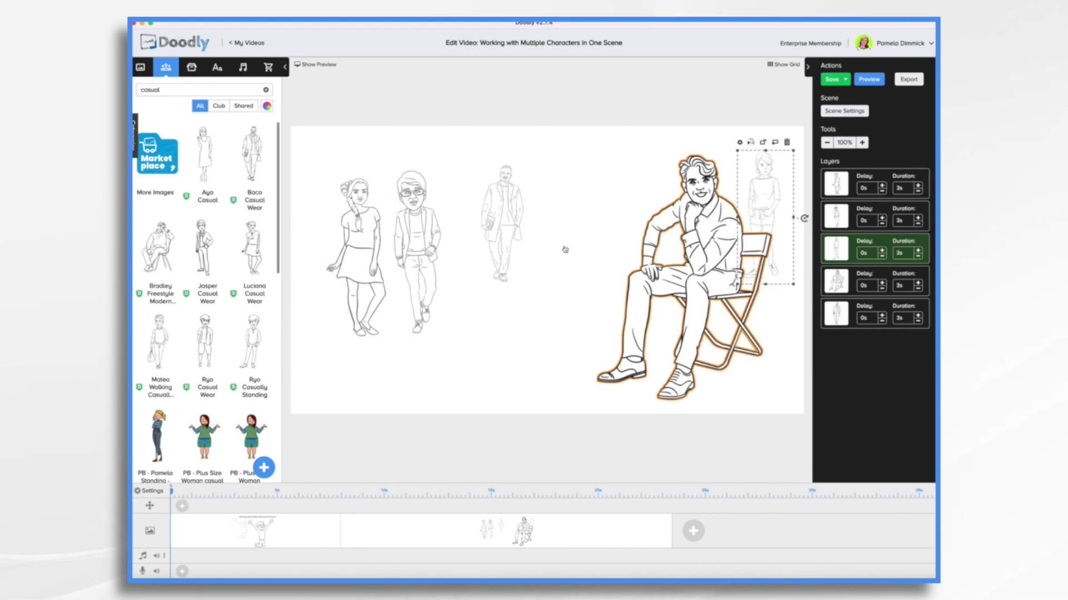
# Step: Place the Shadow image from the image library into the scene
pyautogui.click(192, 67)
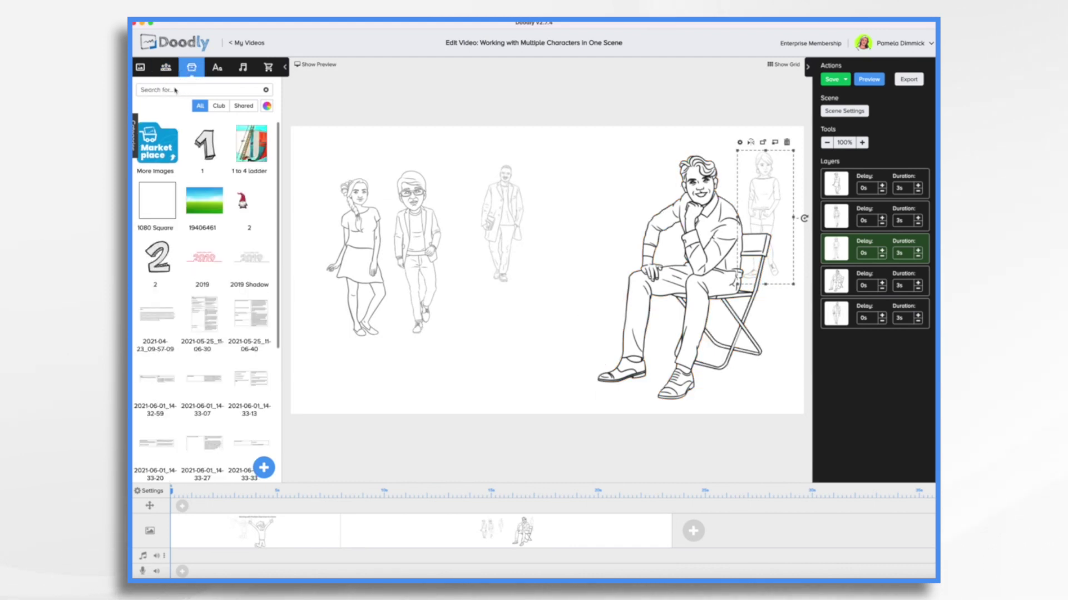
pyautogui.click(175, 90)
pyautogui.write('shadow')
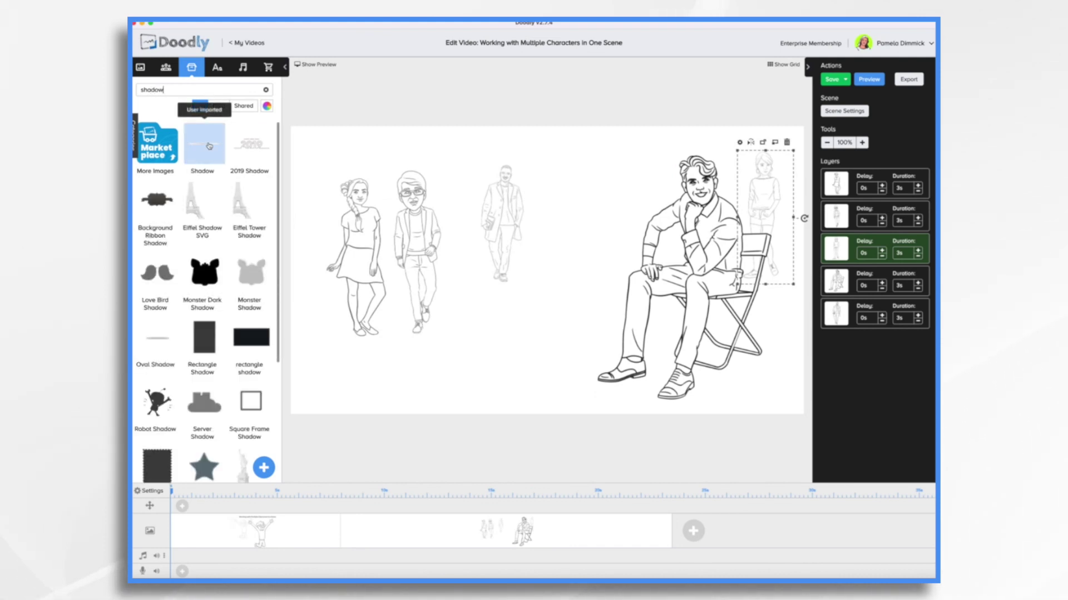
pyautogui.moveTo(204, 143); pyautogui.dragTo(386, 381)
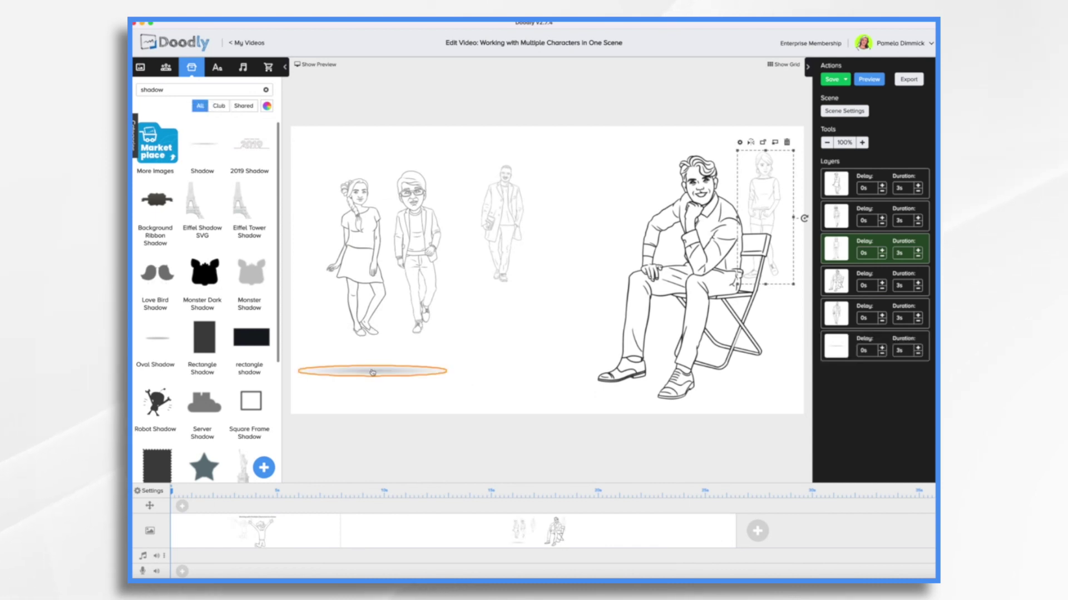
# Step: Shrink the shadow under the couple's feet, move it to the top layer, and add a second Shadow
pyautogui.click(372, 369)
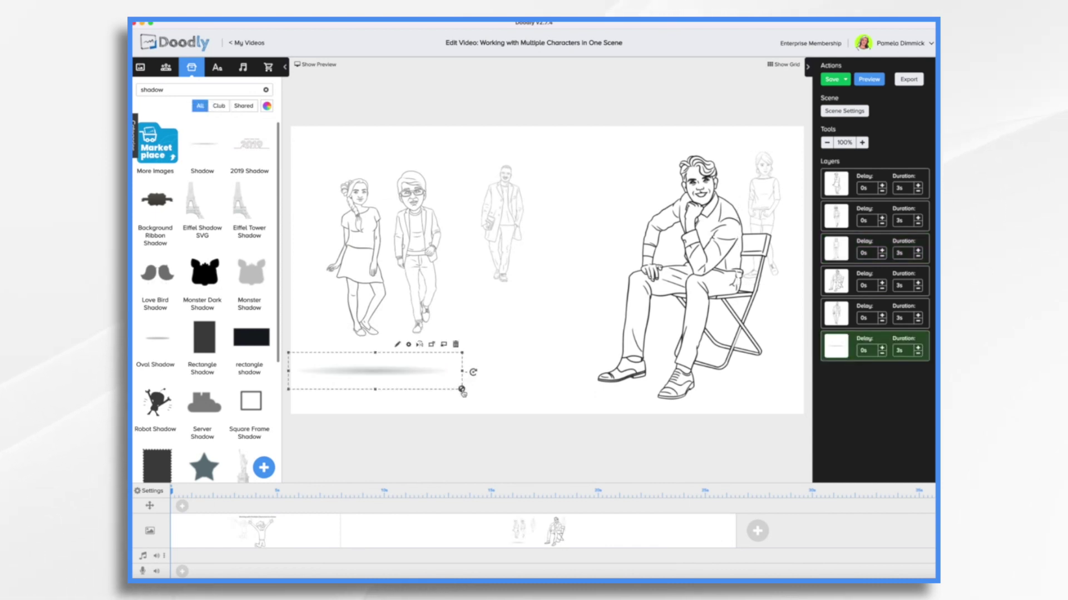
pyautogui.moveTo(462, 390); pyautogui.dragTo(357, 359)
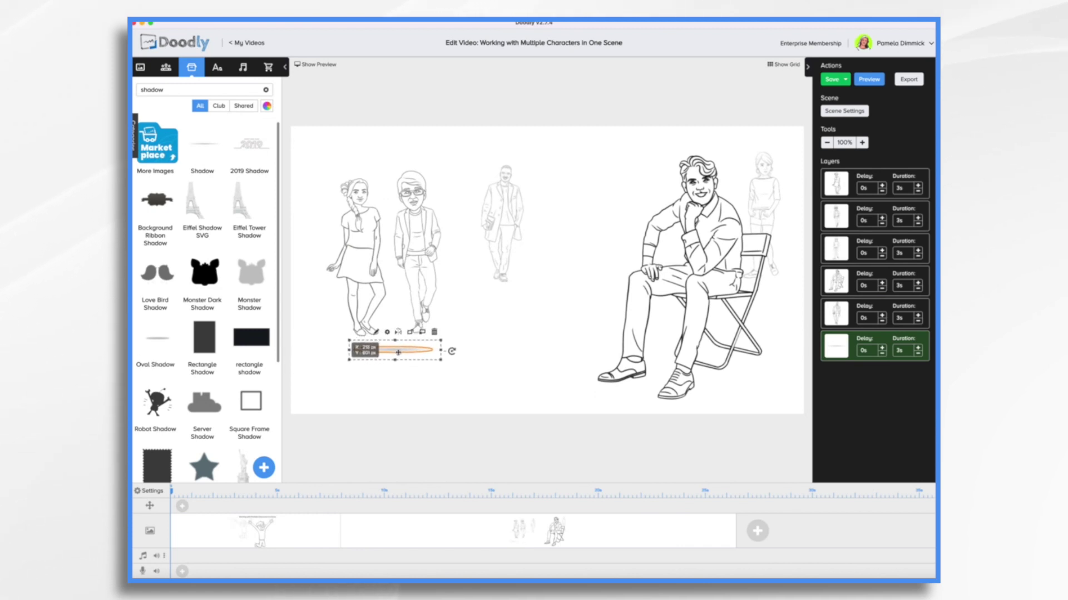
pyautogui.moveTo(398, 353)
pyautogui.mouseDown()
pyautogui.moveTo(468, 361)
pyautogui.moveTo(409, 348)
pyautogui.moveTo(402, 332)
pyautogui.mouseUp()
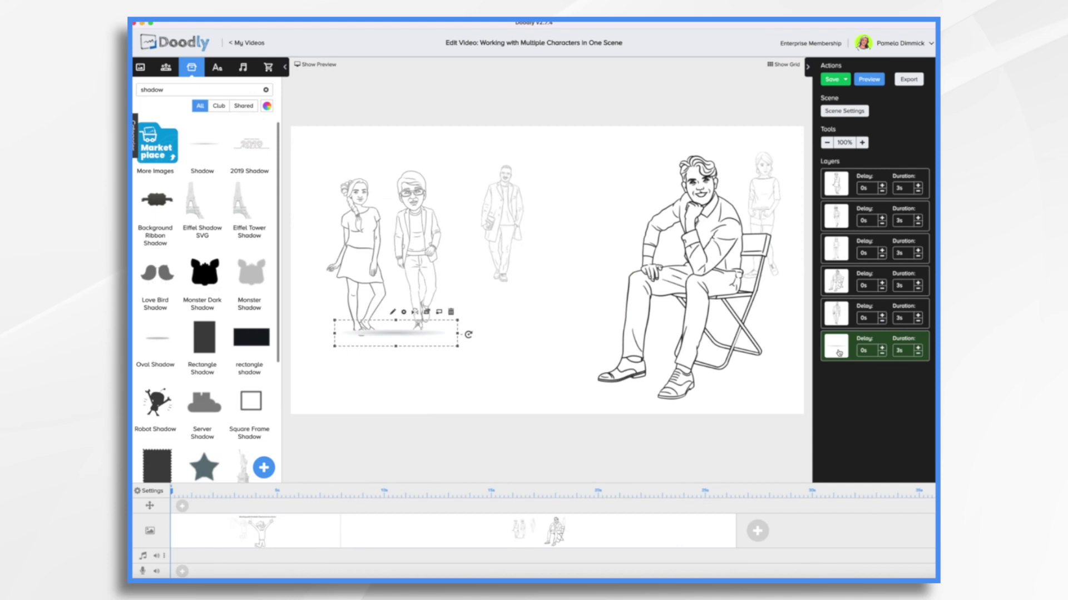
pyautogui.moveTo(836, 346); pyautogui.dragTo(836, 185)
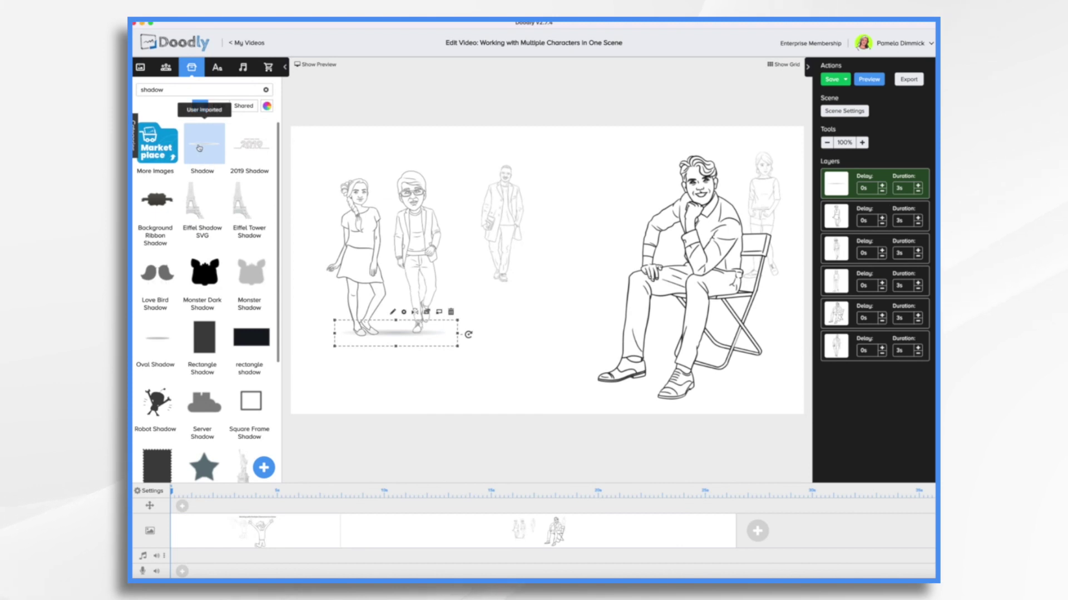
pyautogui.moveTo(199, 148); pyautogui.dragTo(520, 306)
# Step: Shrink the second shadow, set it to 40% opacity under the walking man, and raise it one layer
pyautogui.click(517, 312)
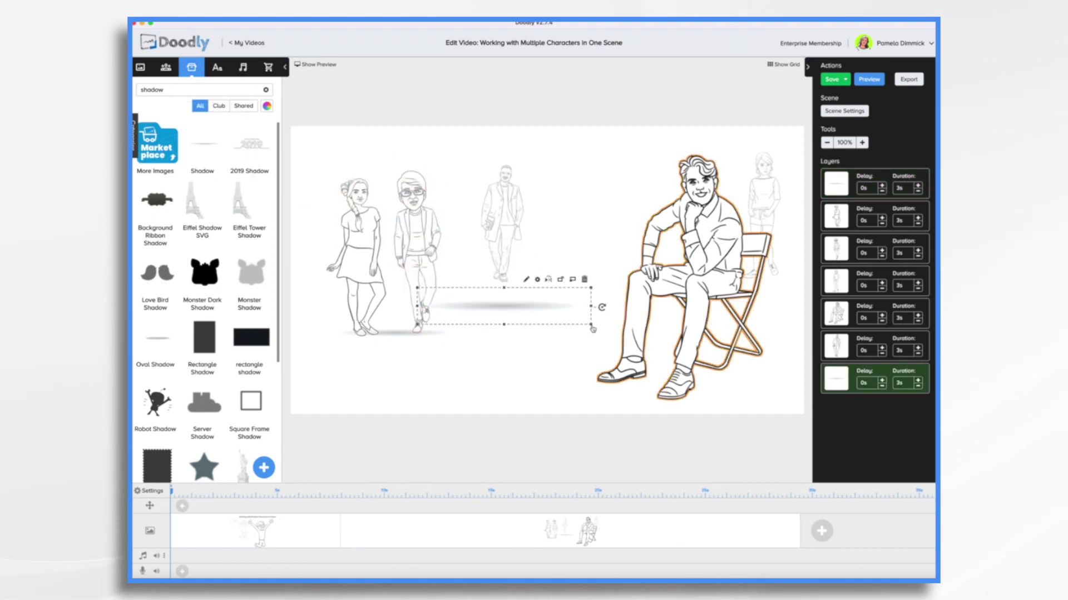
pyautogui.moveTo(590, 325); pyautogui.dragTo(525, 293)
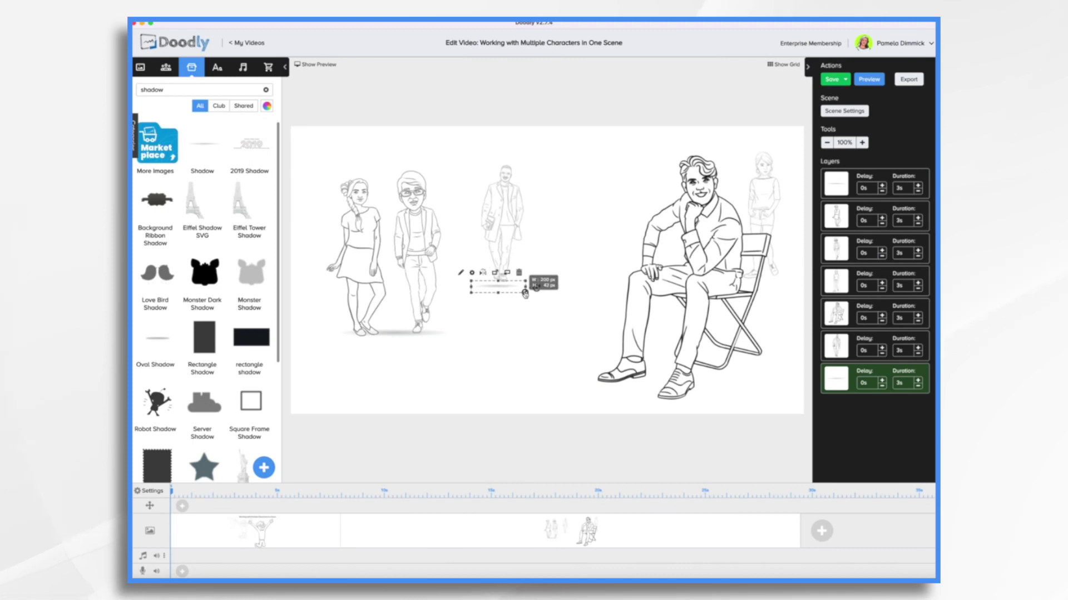
pyautogui.click(472, 273)
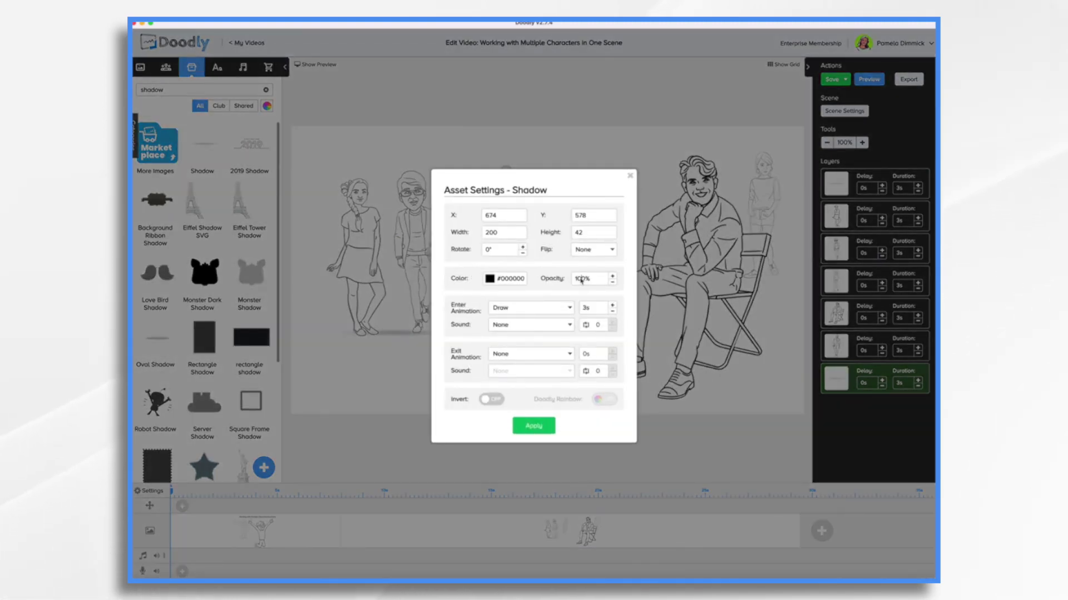
pyautogui.press('Delete')
pyautogui.press('Delete')
pyautogui.write('4')
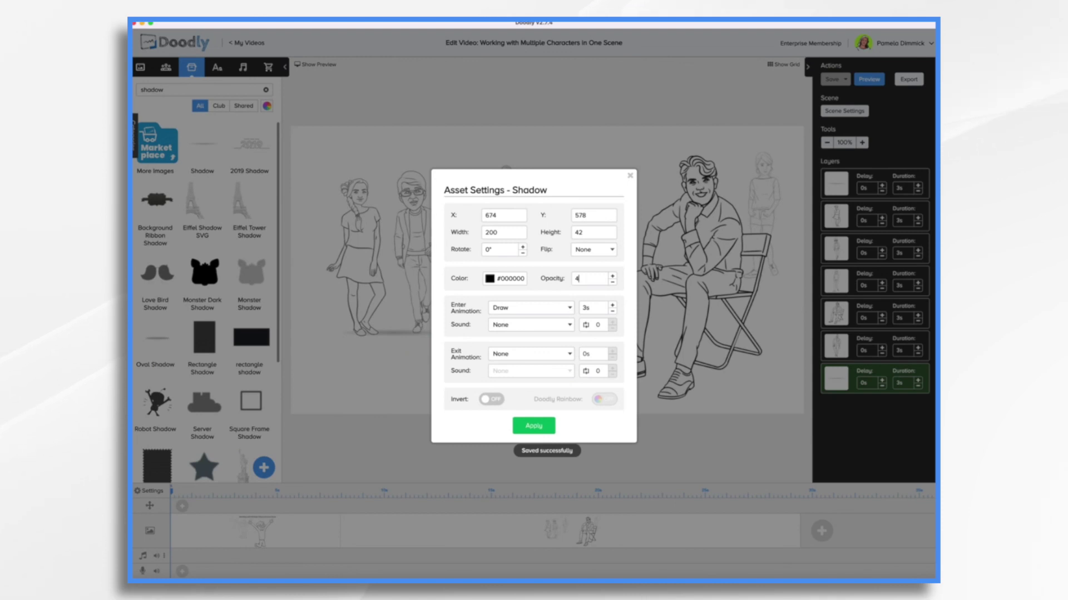
pyautogui.write('0')
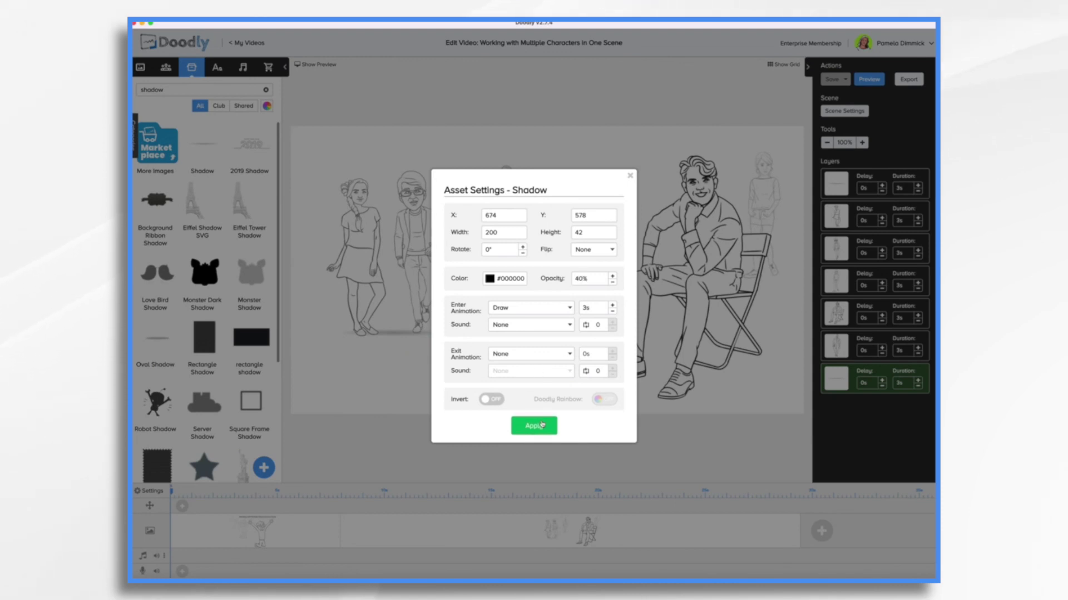
pyautogui.click(534, 426)
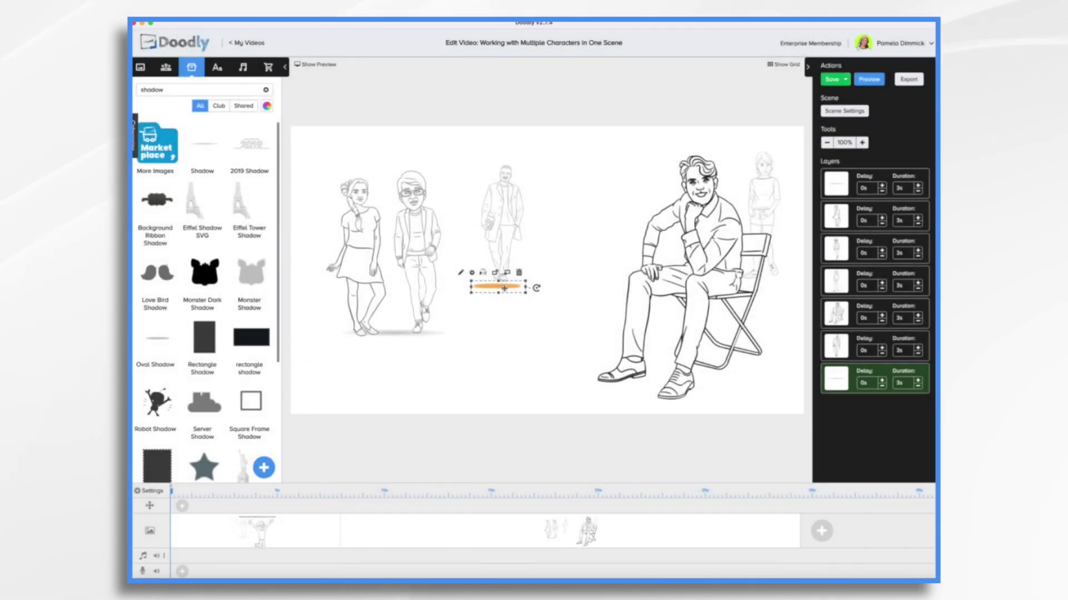
pyautogui.moveTo(504, 288); pyautogui.dragTo(506, 283)
pyautogui.moveTo(838, 379); pyautogui.dragTo(837, 346)
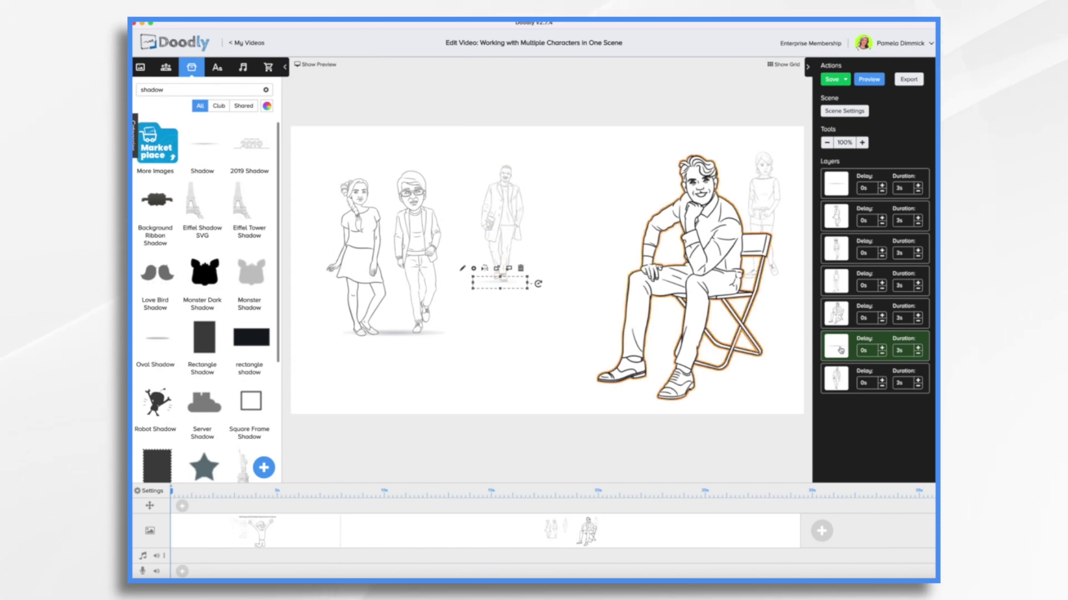
# Step: Paste a shadow copy under the woman behind the chair and move it to fifth layer
pyautogui.press('super+v')
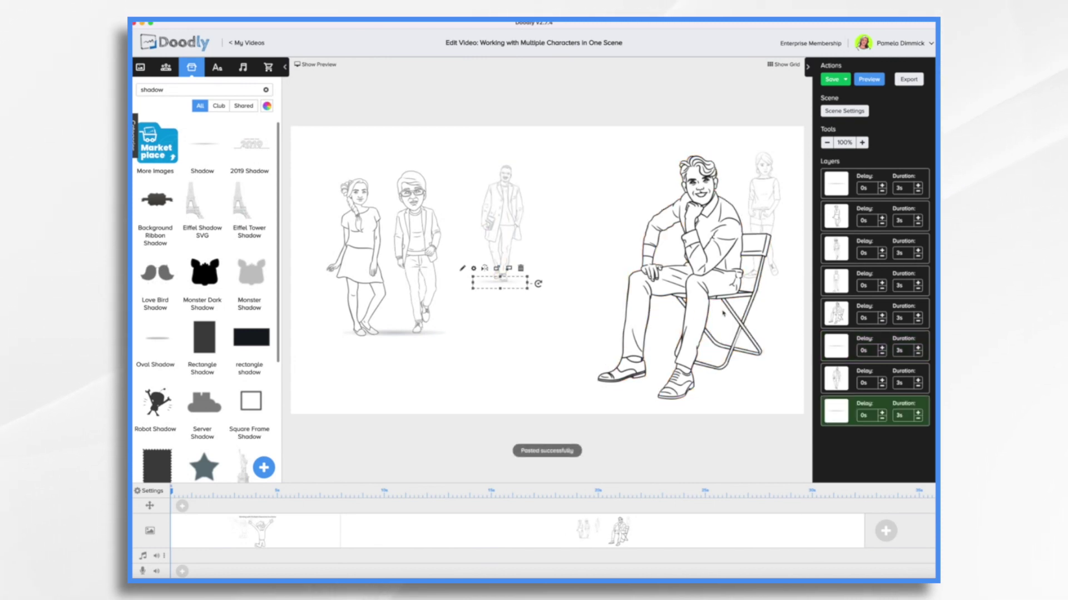
pyautogui.moveTo(515, 283); pyautogui.dragTo(785, 282)
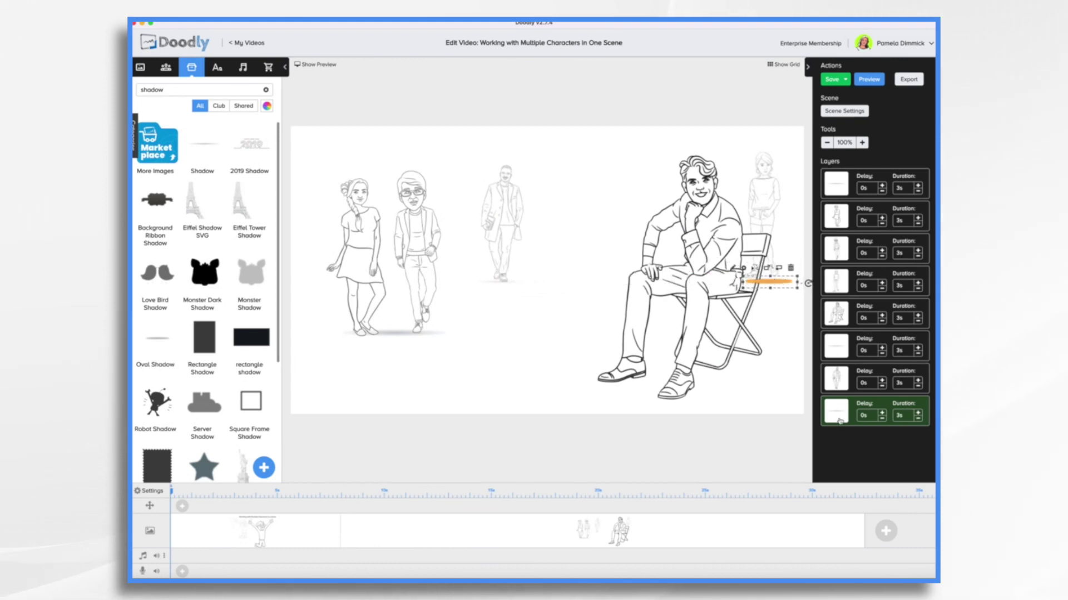
pyautogui.moveTo(844, 418); pyautogui.dragTo(843, 286)
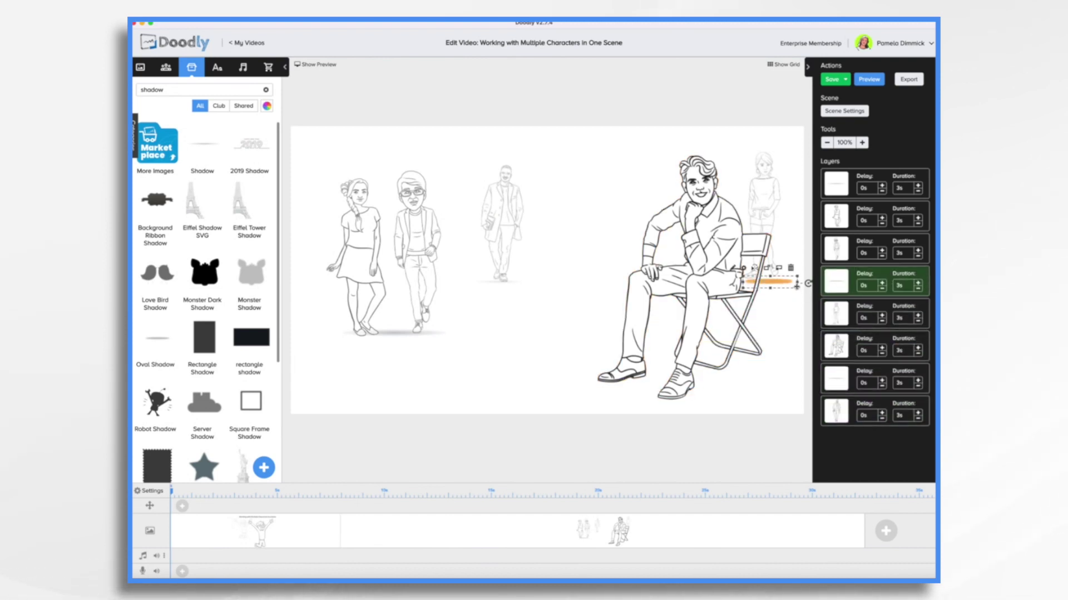
pyautogui.click(503, 382)
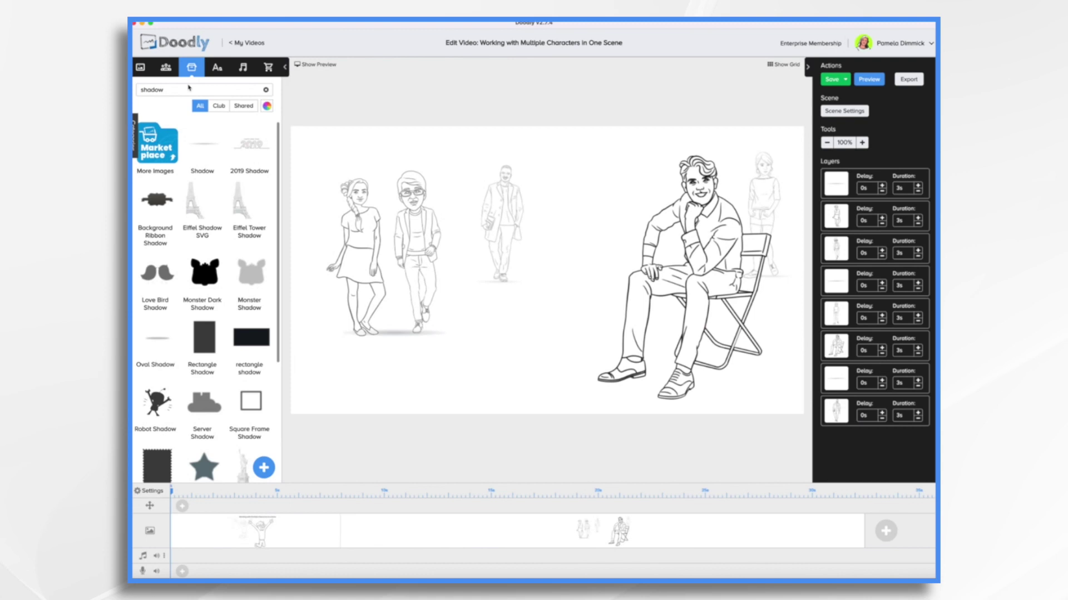
# Step: Place a speech bubble from the 'speech' search beside the seated man's head
pyautogui.tripleClick(189, 89)
pyautogui.write('speech')
pyautogui.moveTo(156, 410); pyautogui.dragTo(609, 217)
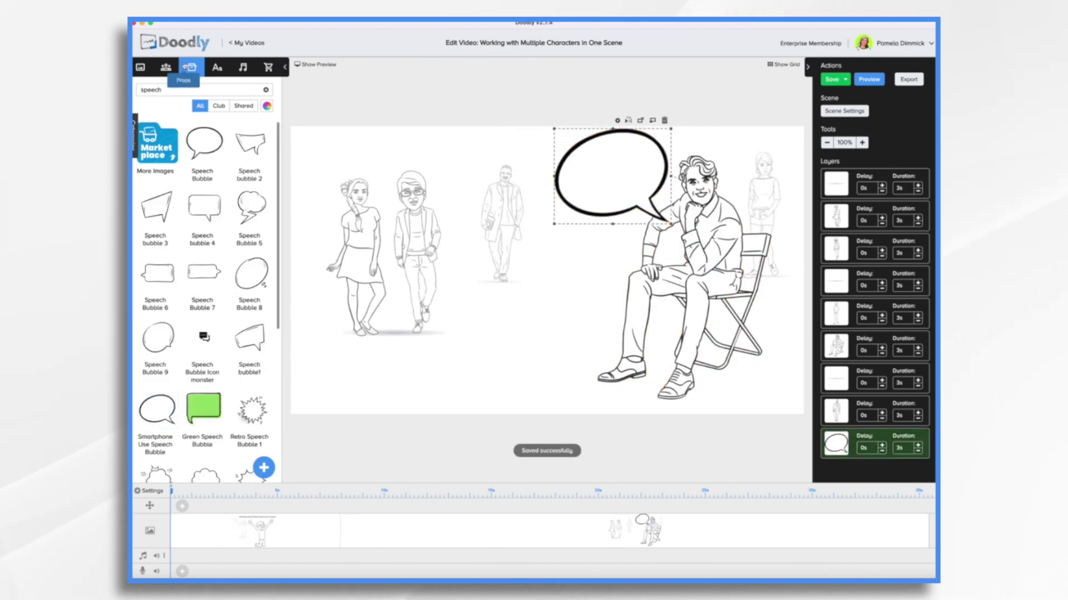
# Step: Add text reading "I'm glad you could join us" inside the speech bubble
pyautogui.click(217, 67)
pyautogui.click(204, 116)
pyautogui.doubleClick(608, 180)
pyautogui.write("I'm glad you could join us")
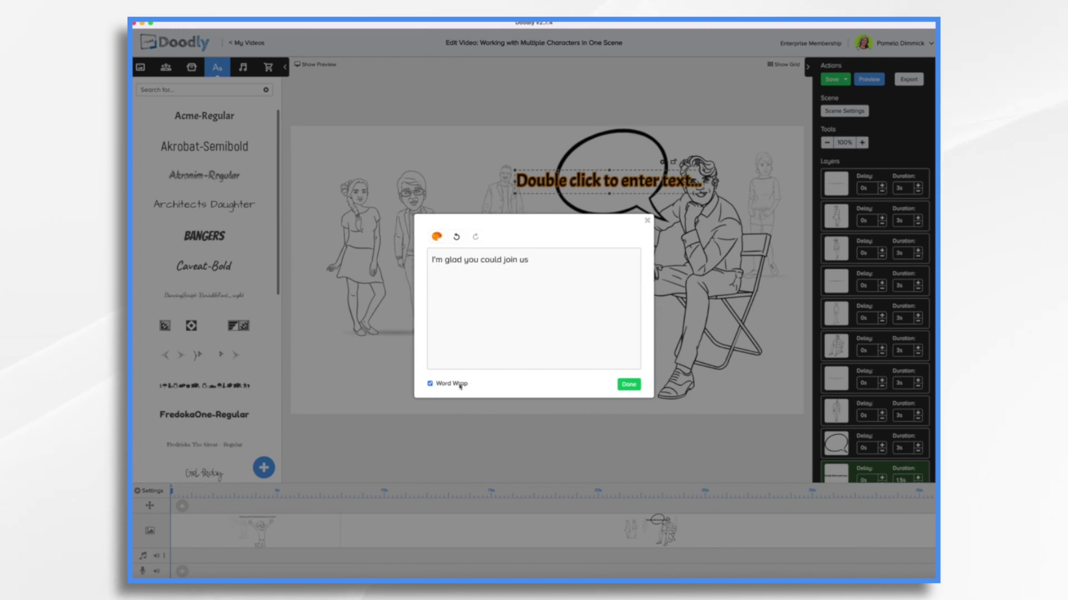
pyautogui.click(629, 385)
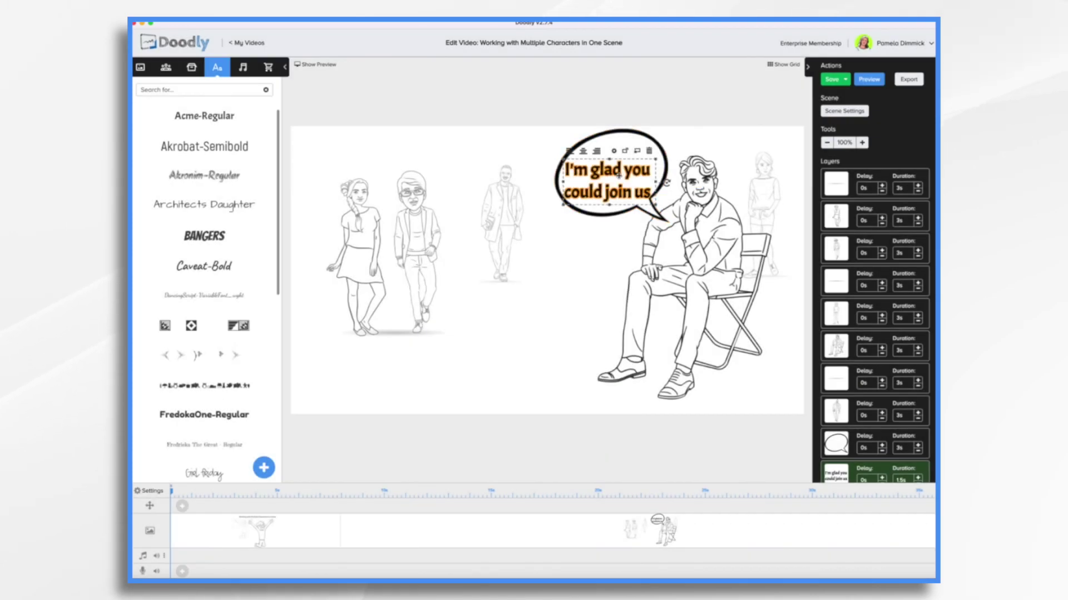
pyautogui.click(565, 367)
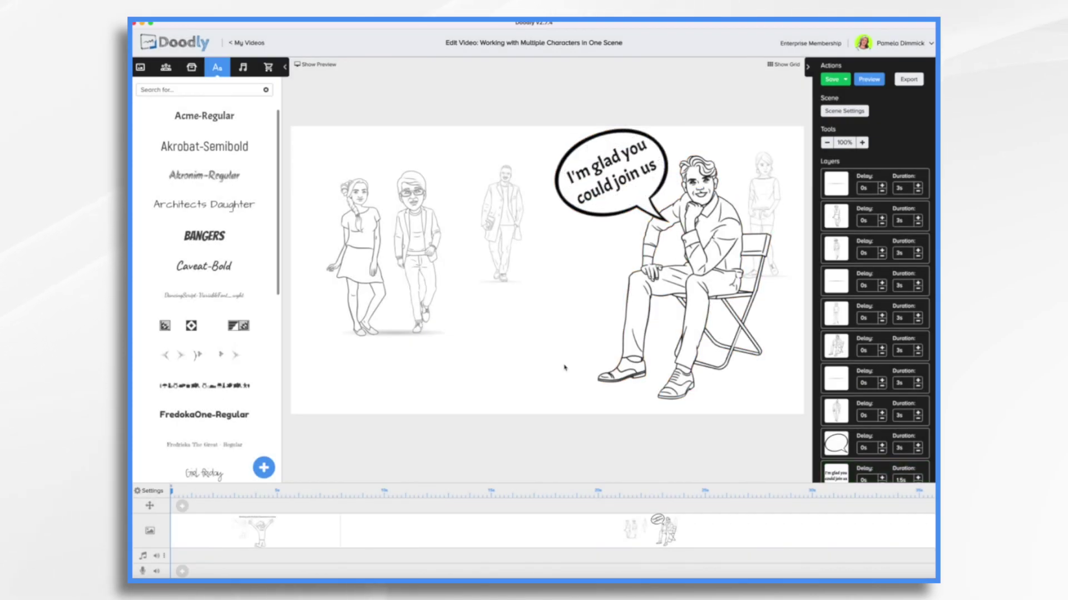